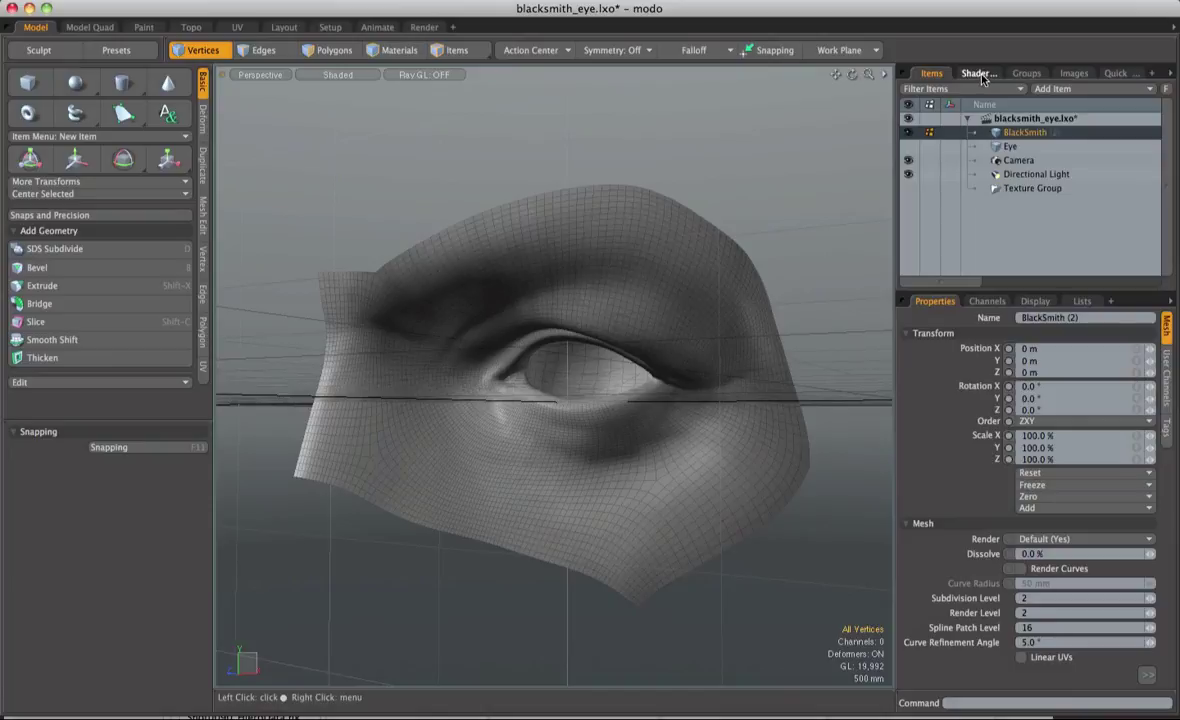
Switch the top-right panel from the Items list to the Shader Tree for blacksmith_eye.lxo.
click(978, 74)
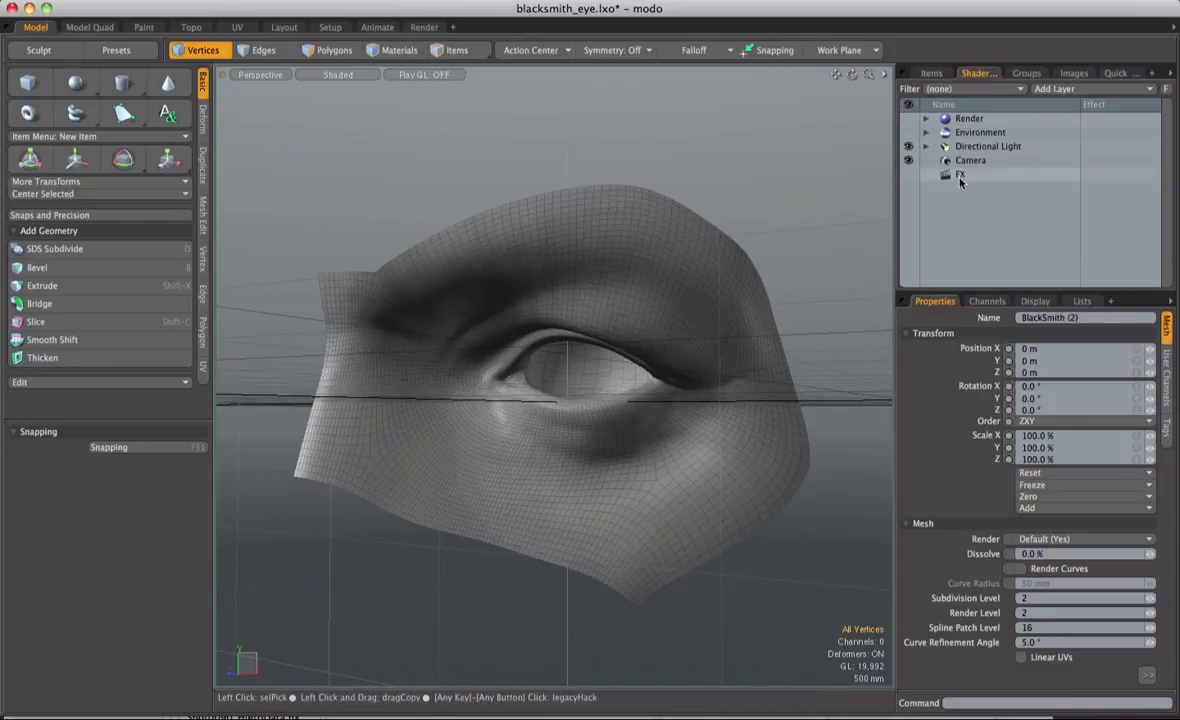
Review Render's Frame, Settings and Global Illumination tabs, then expand Render to reveal its outputs and base layers.
click(966, 120)
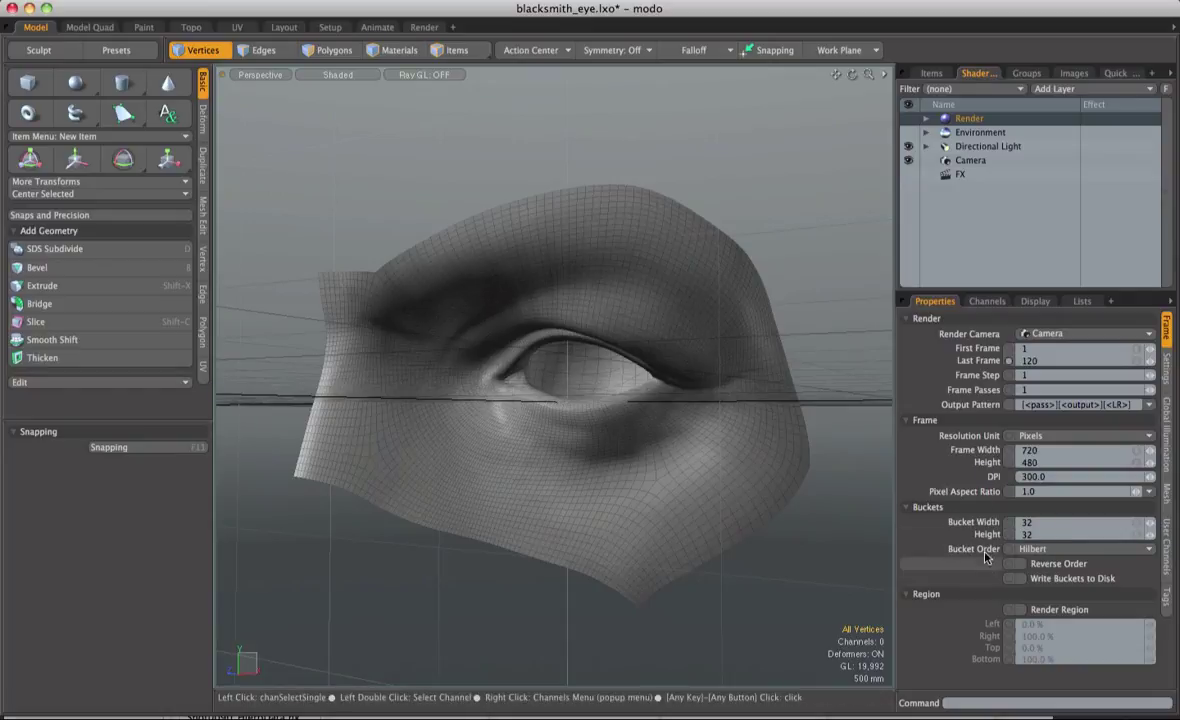
click(1165, 372)
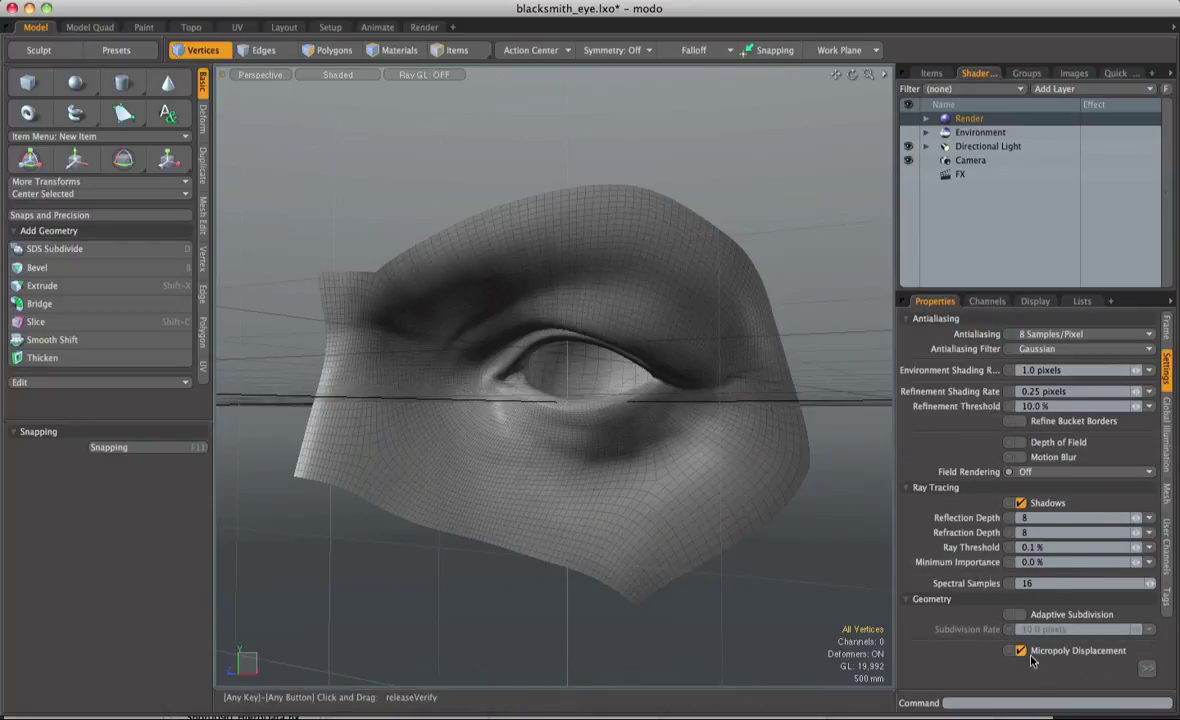
click(1168, 432)
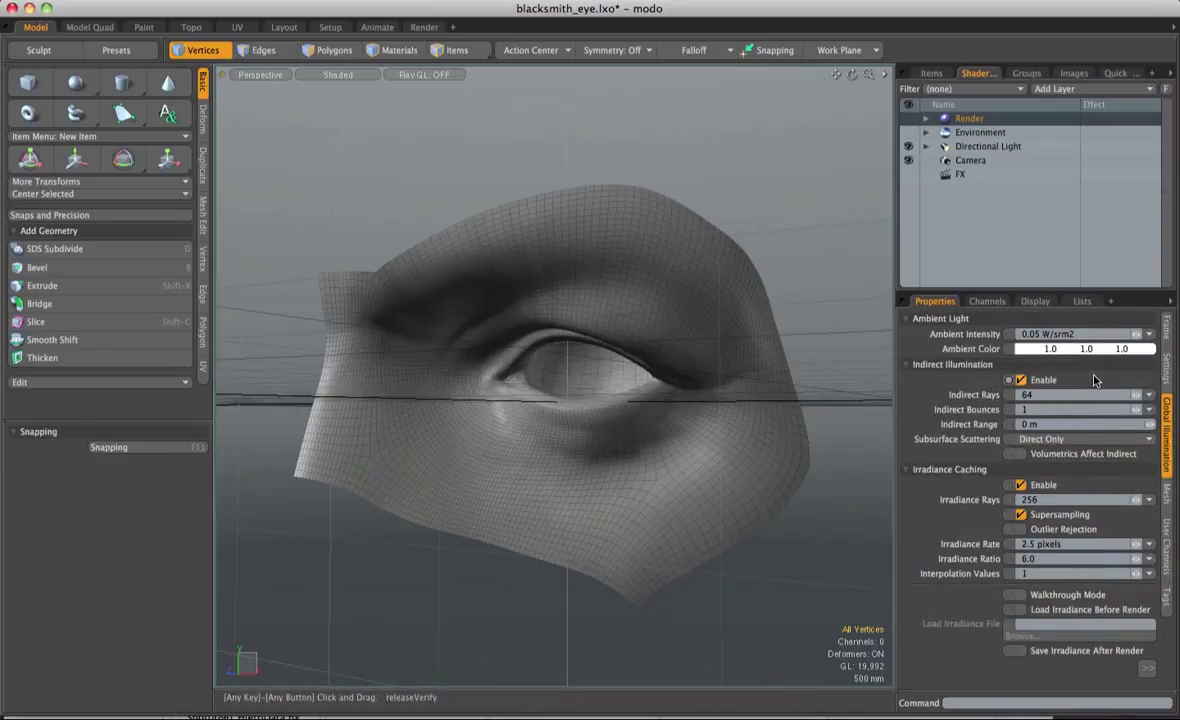
click(925, 118)
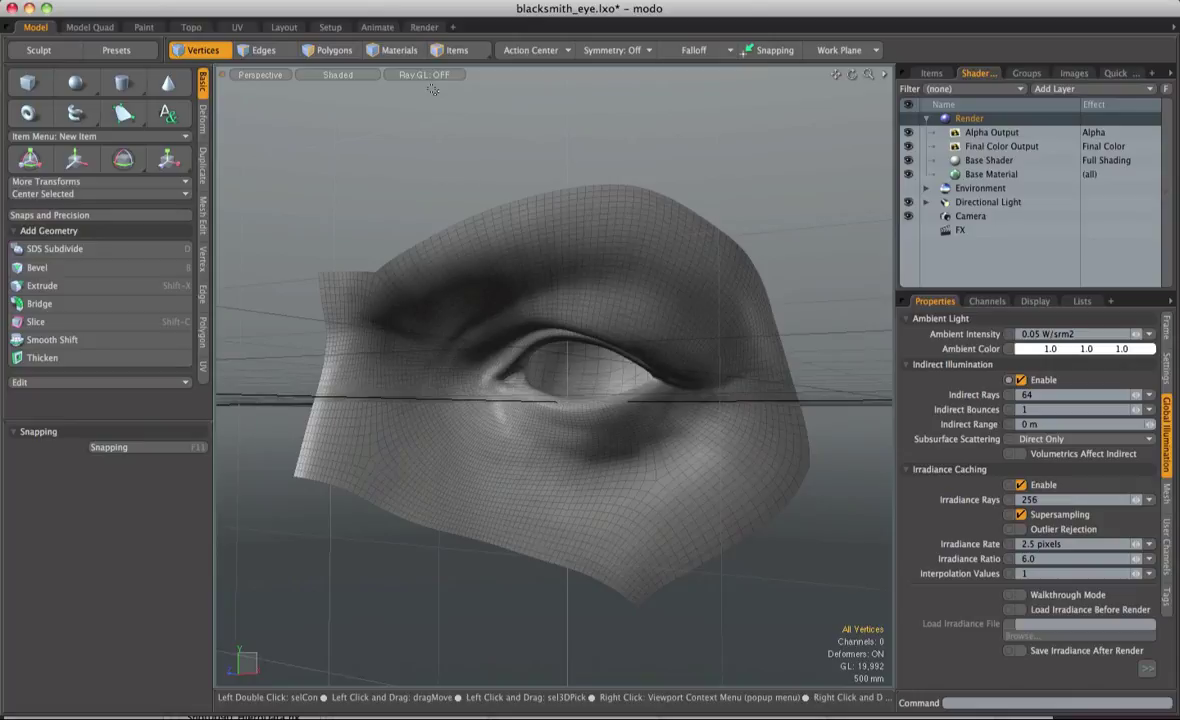
Turn Ray GL on so the viewport shows a live ray-traced preview of the eye mesh.
click(418, 73)
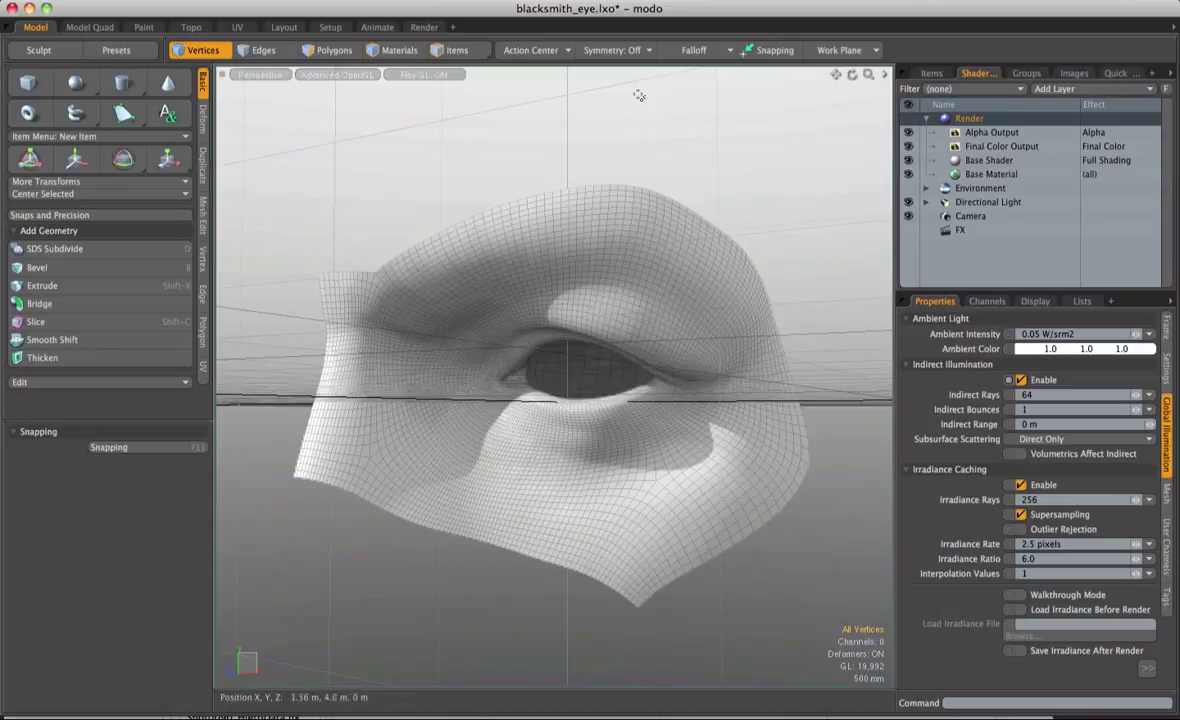
click(583, 4)
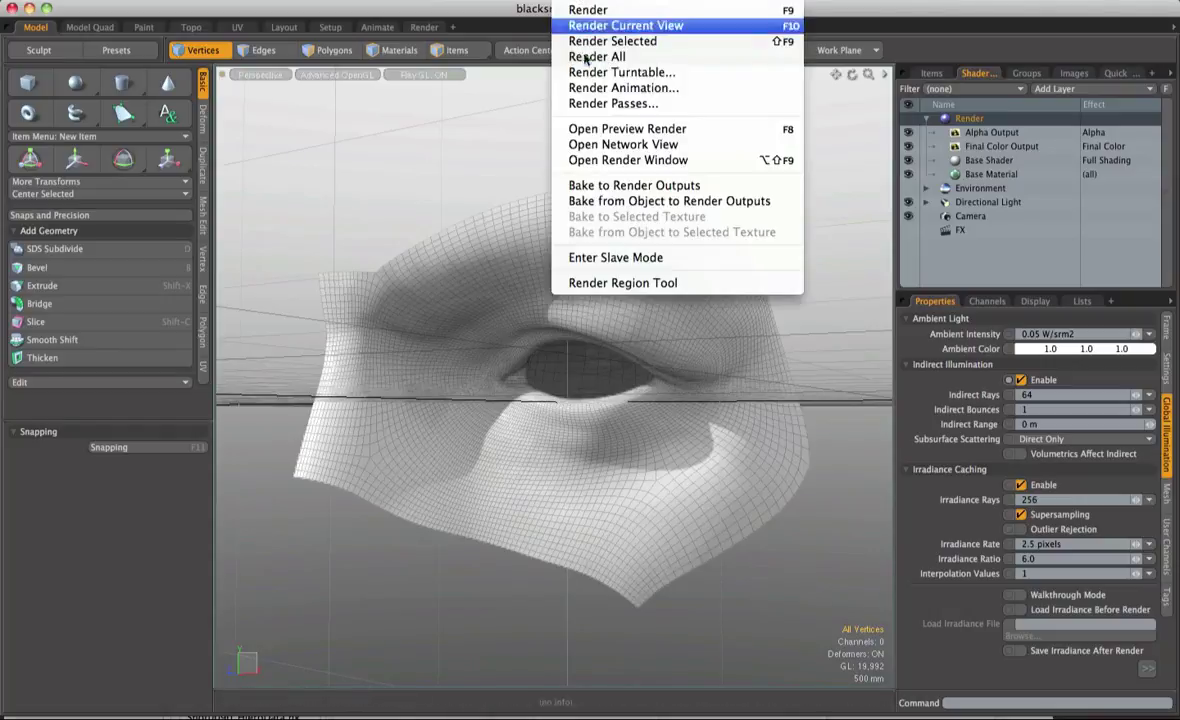
click(628, 129)
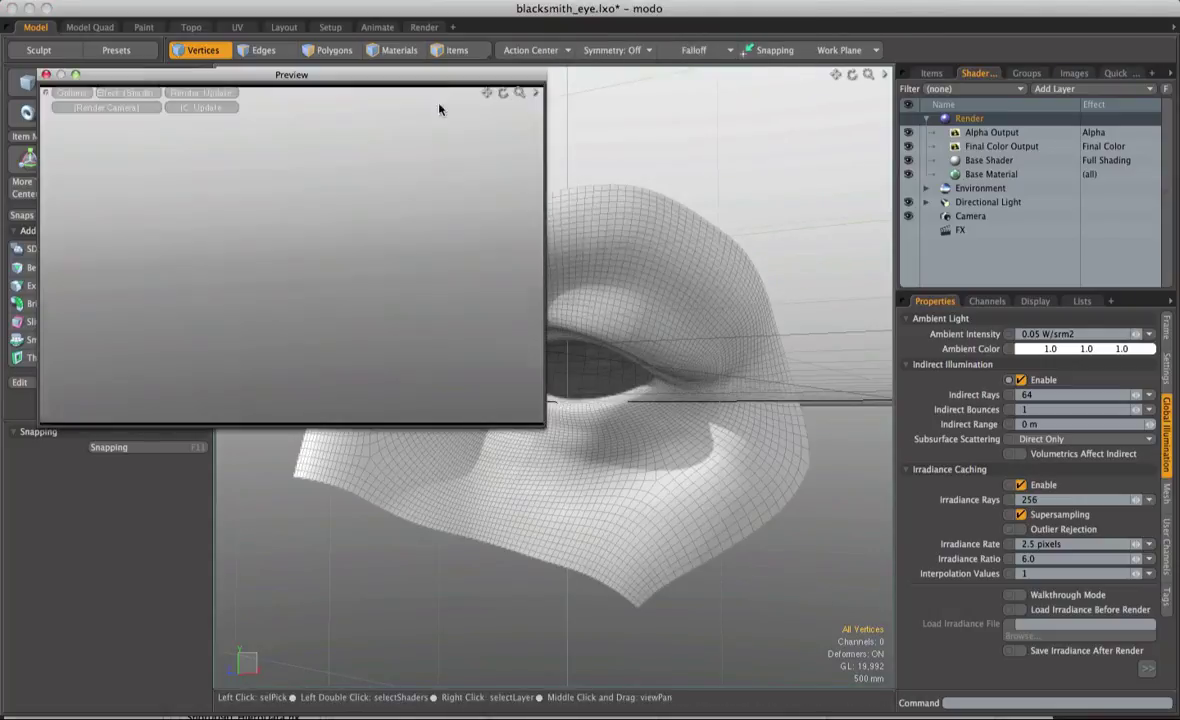
drag(440, 84, 620, 191)
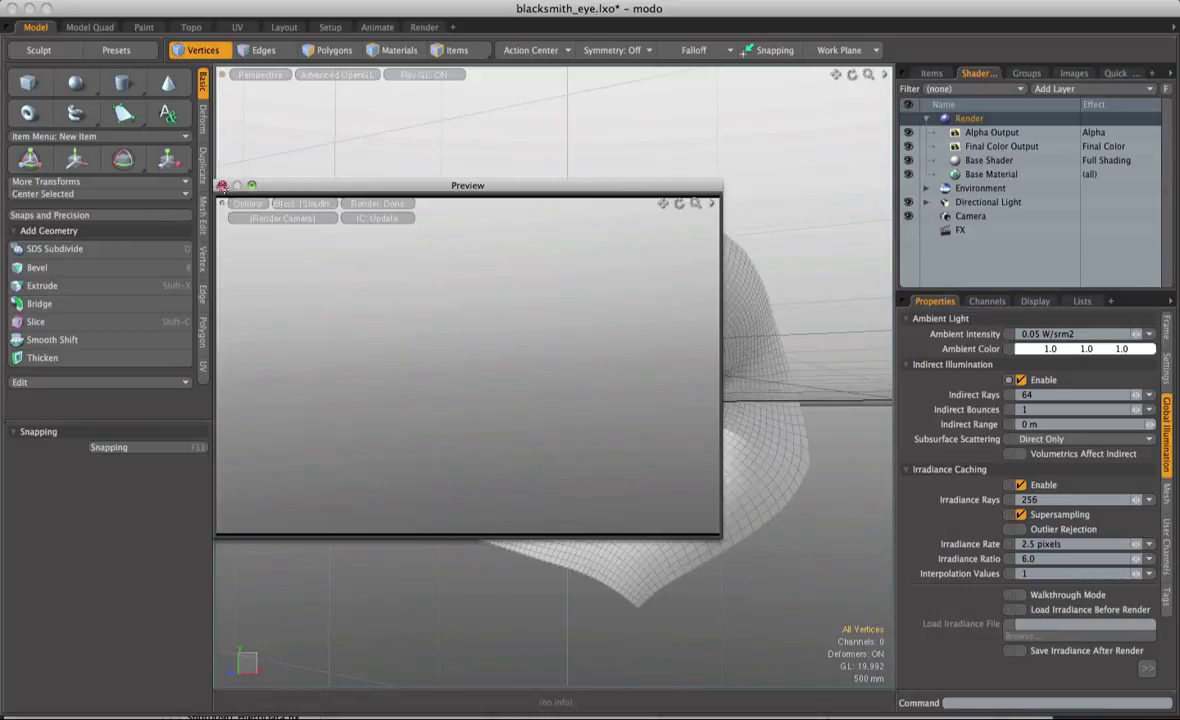
click(221, 186)
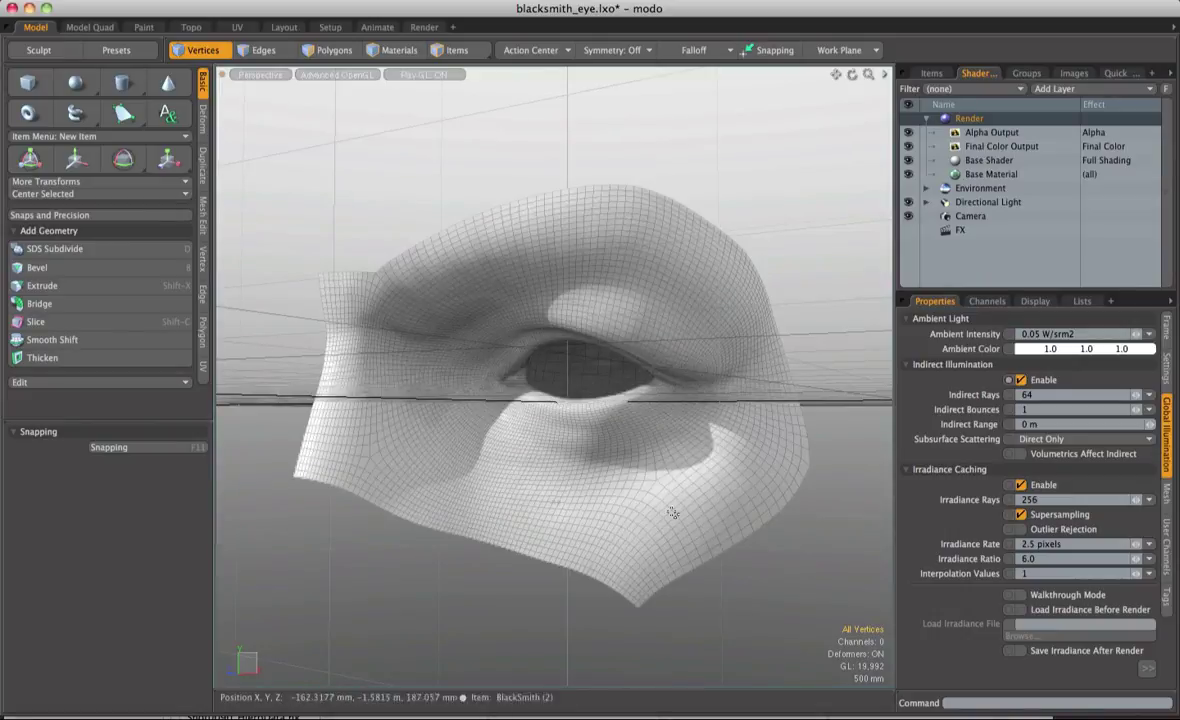
alt+drag(735, 522, 615, 336)
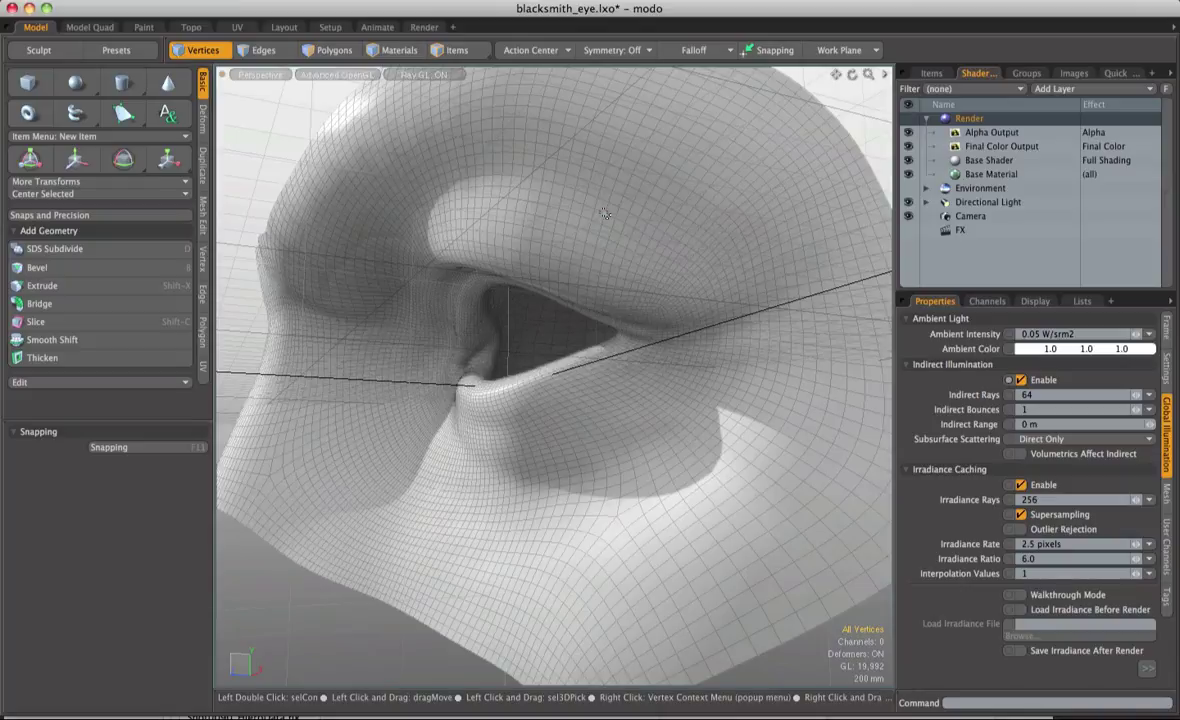
alt+drag(527, 287, 606, 360)
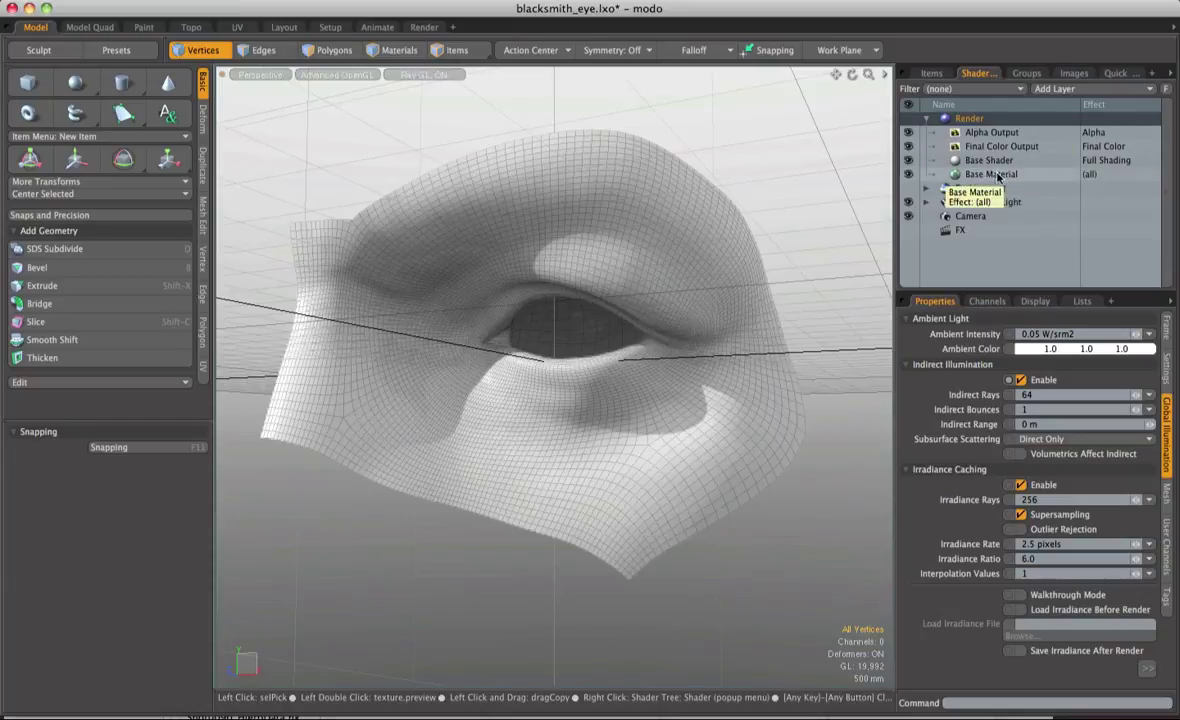
Check Base Material's transparency and luminosity, then view its 80% diffuse, 20% specular, 40% roughness settings.
click(985, 175)
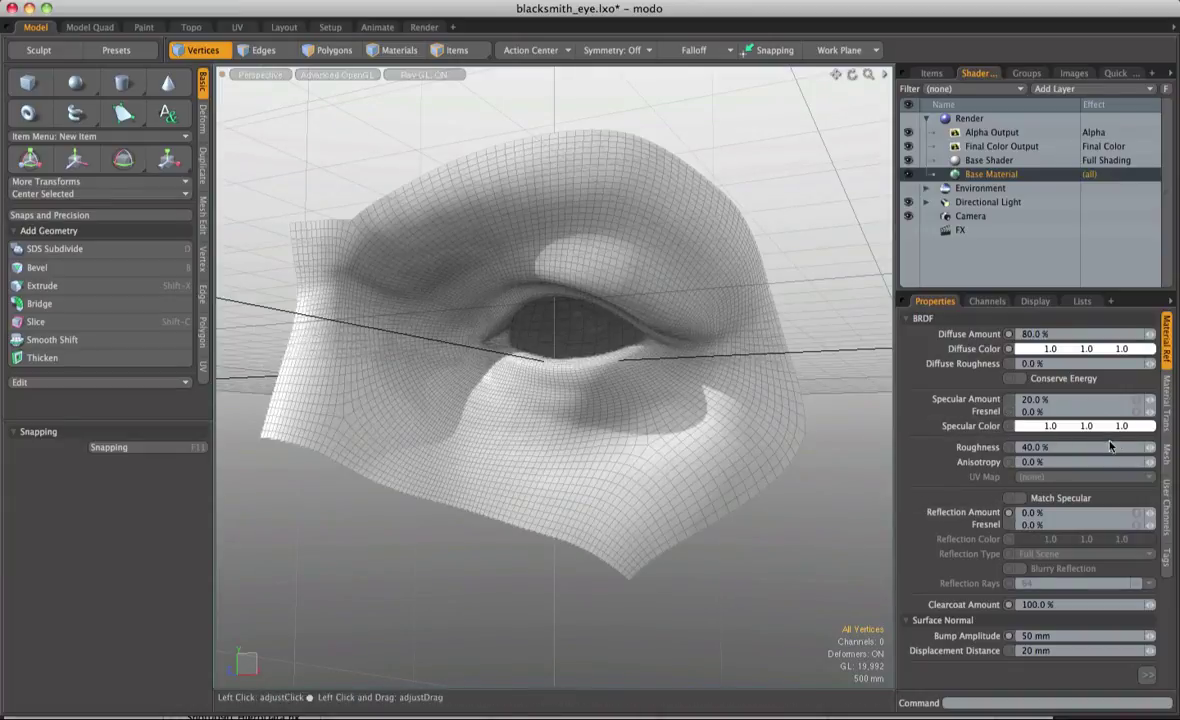
click(1168, 413)
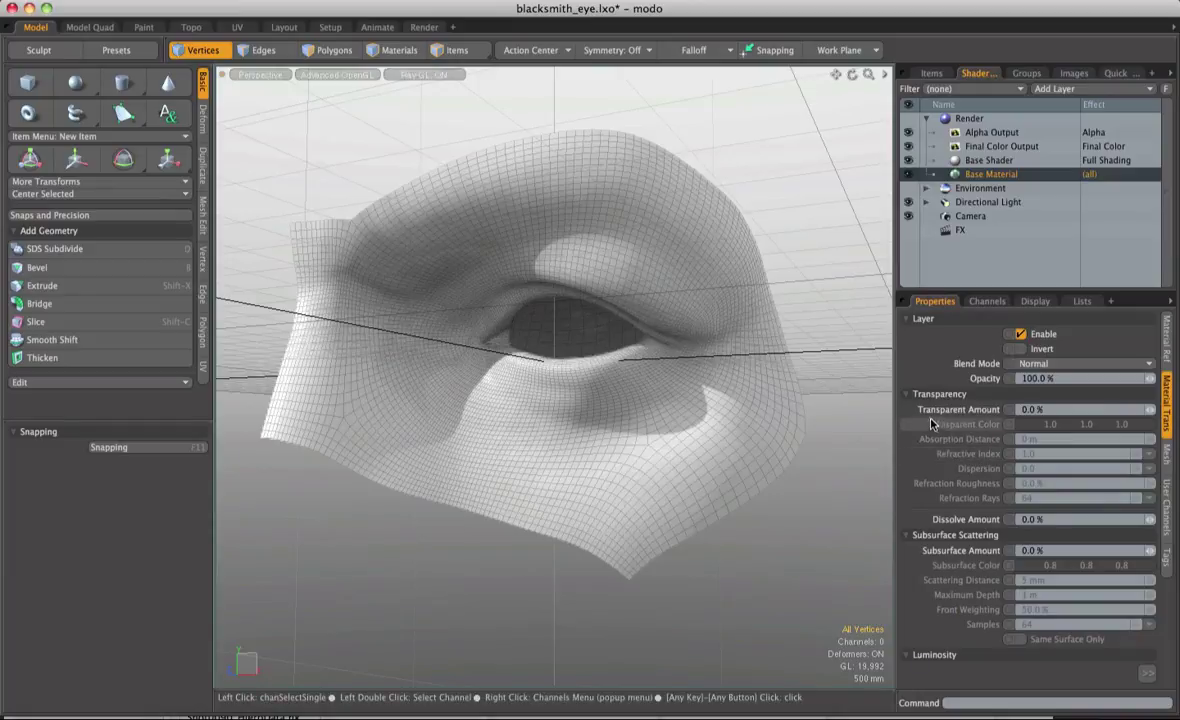
click(1149, 682)
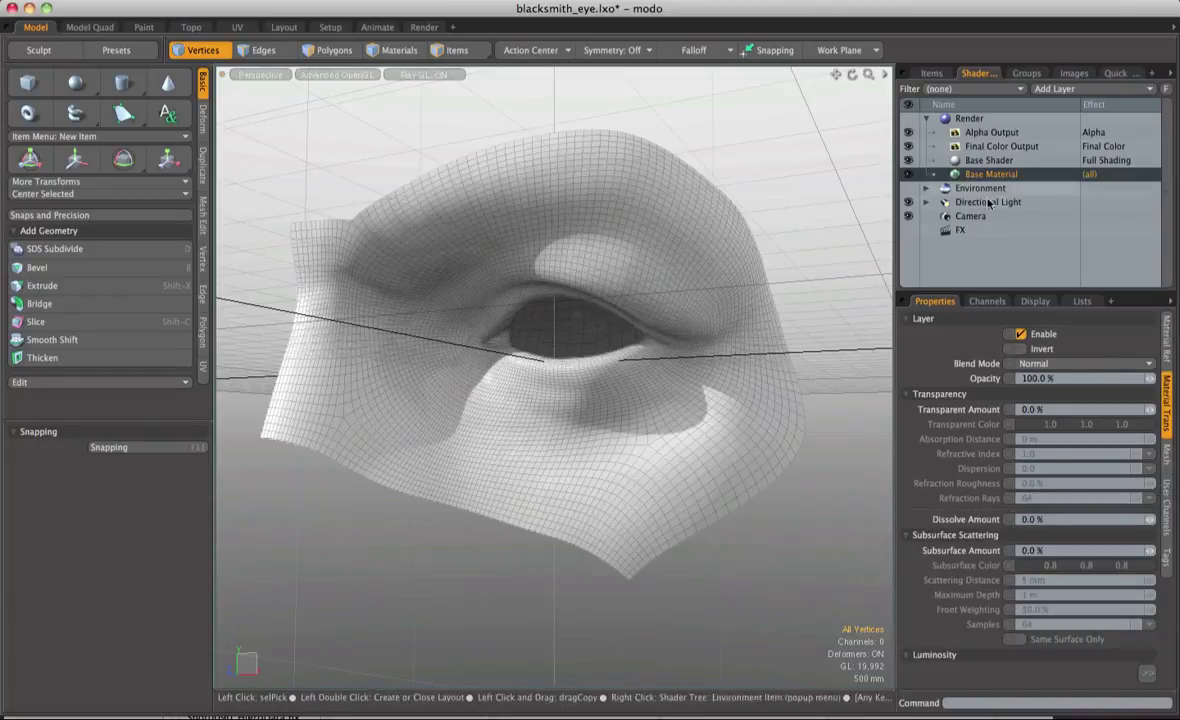
click(1167, 343)
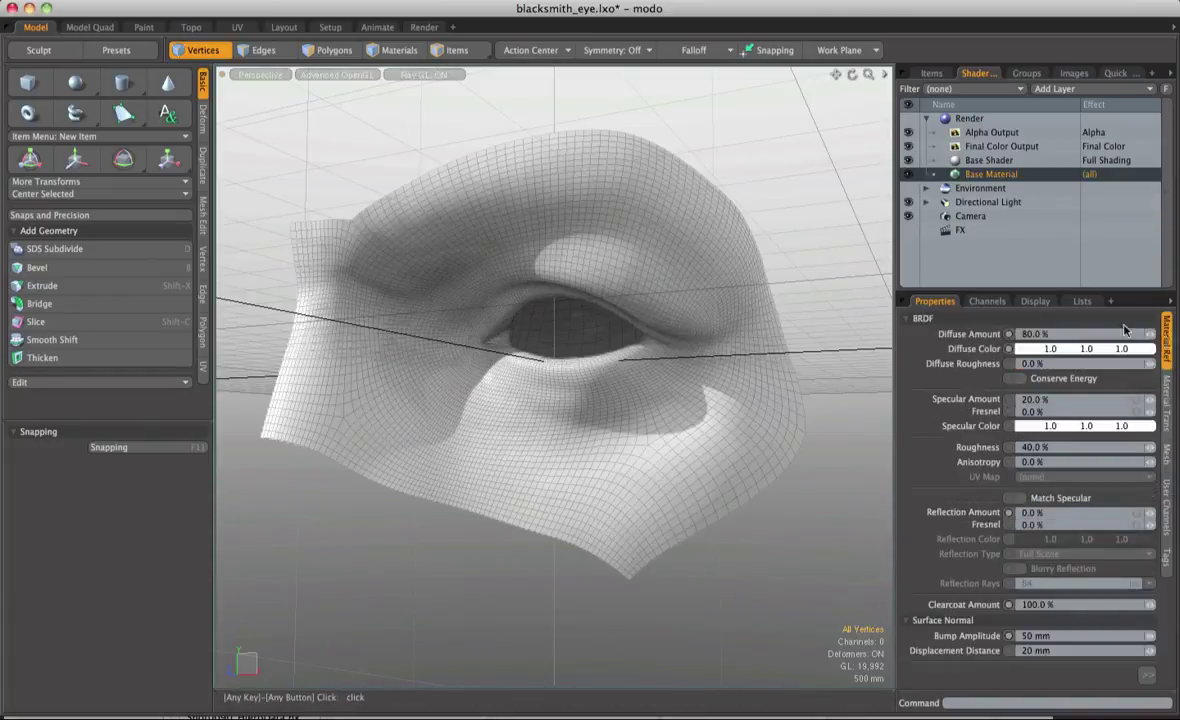
Set the Base Material's Diffuse Color to 0.21, 1.0, 0.31 using the channel fields and colour wheel.
drag(1086, 348, 930, 348)
click(1066, 350)
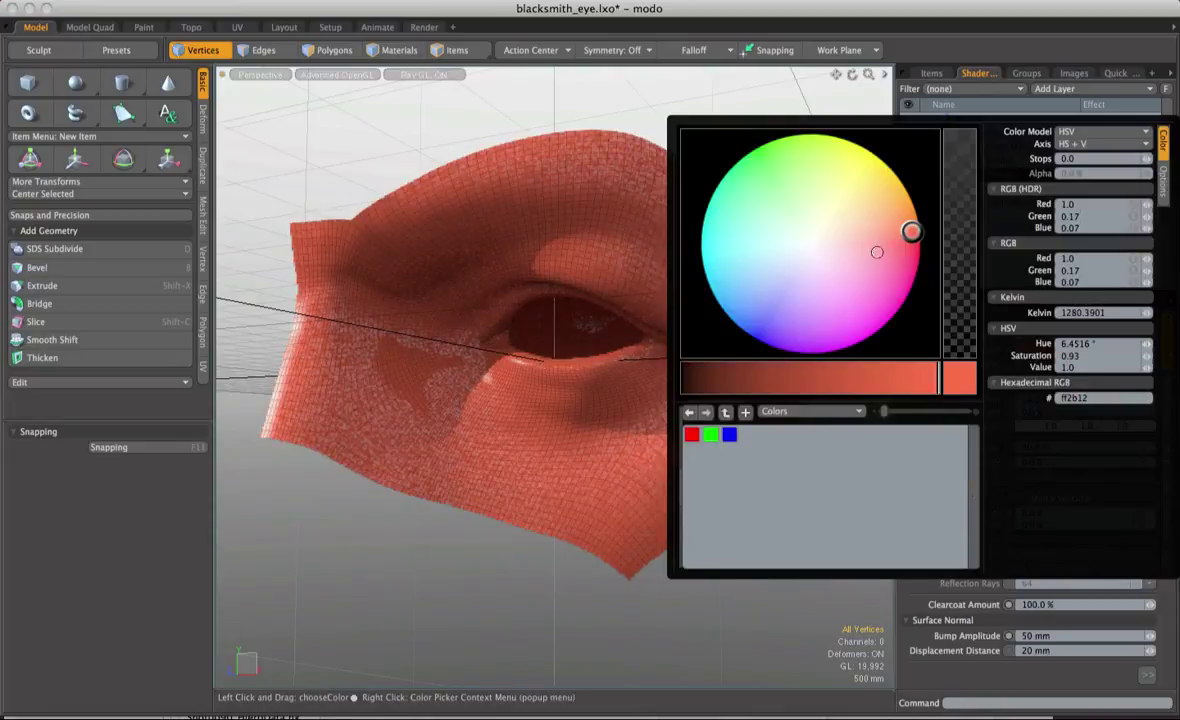
mouse_move(795, 211)
mouse_down()
mouse_move(756, 176)
mouse_move(750, 239)
mouse_move(859, 269)
mouse_move(780, 253)
mouse_move(757, 177)
mouse_up()
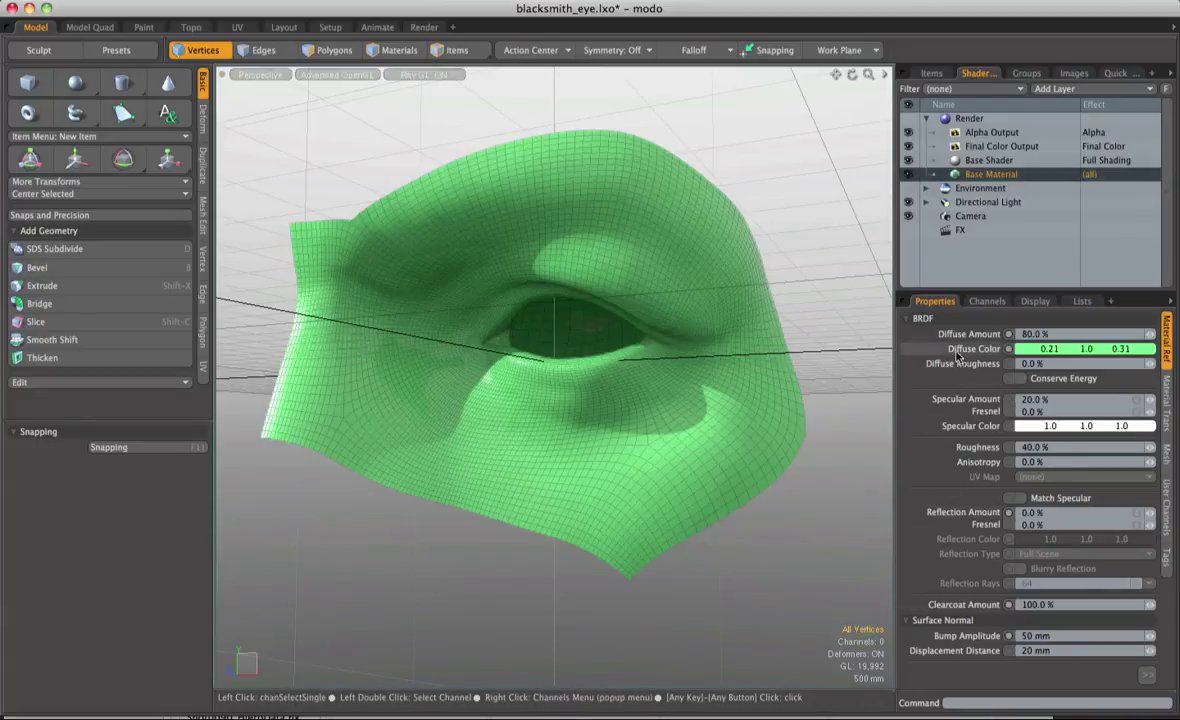
Add a Constant layer above the Base Material and raise its red value to 0.57.
click(1068, 89)
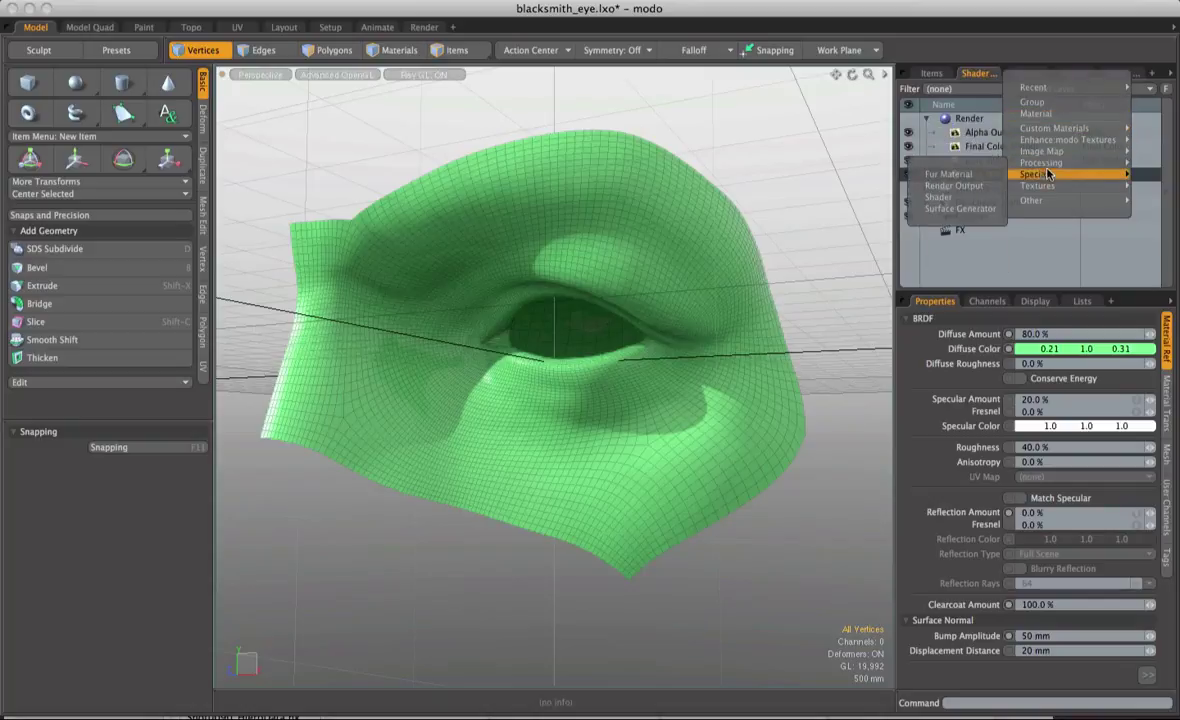
mouse_move(1050, 170)
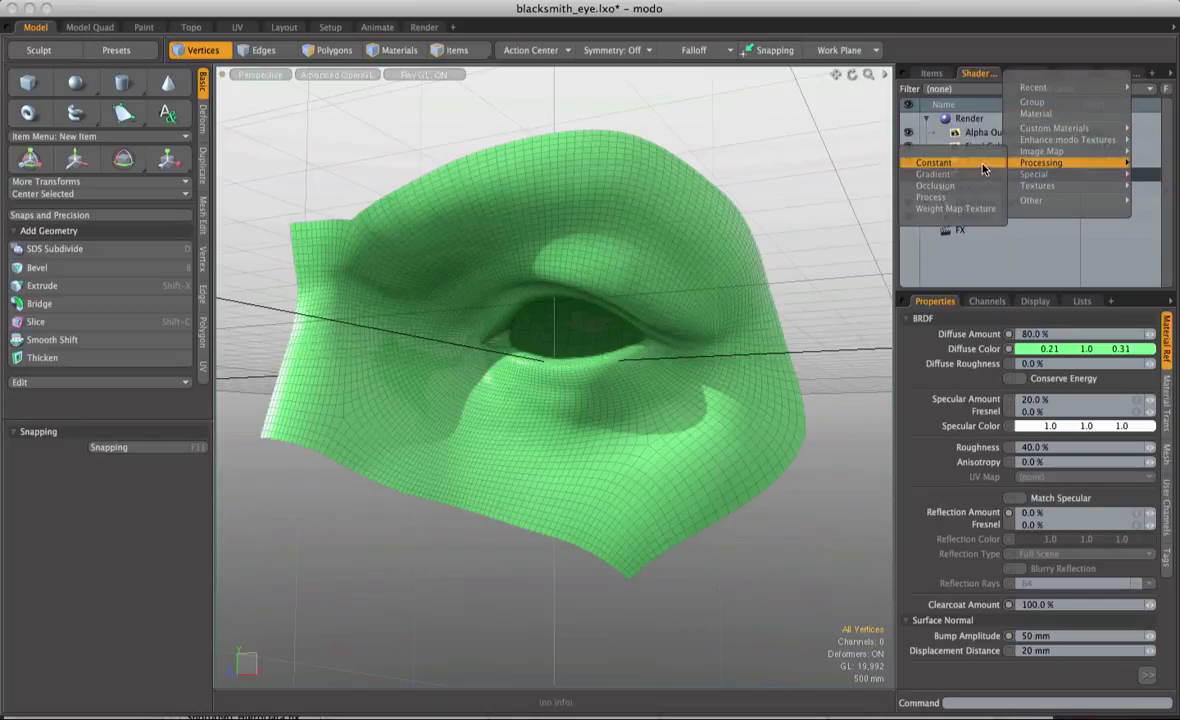
click(935, 163)
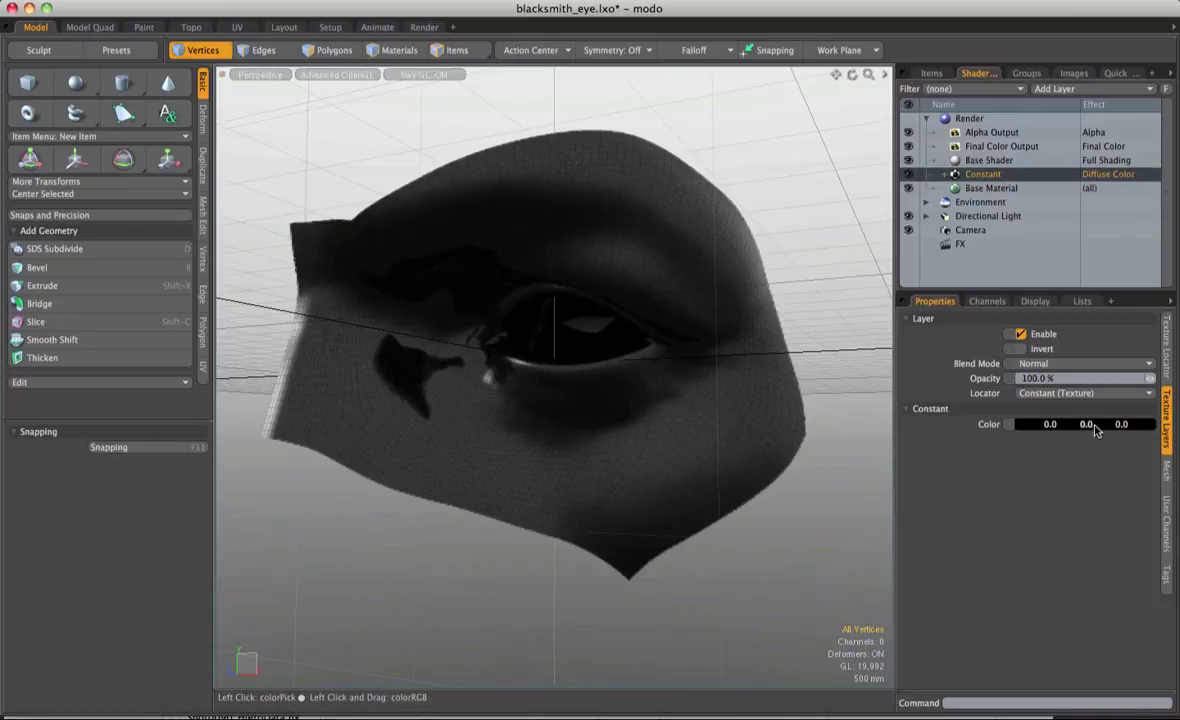
drag(1050, 425, 1117, 434)
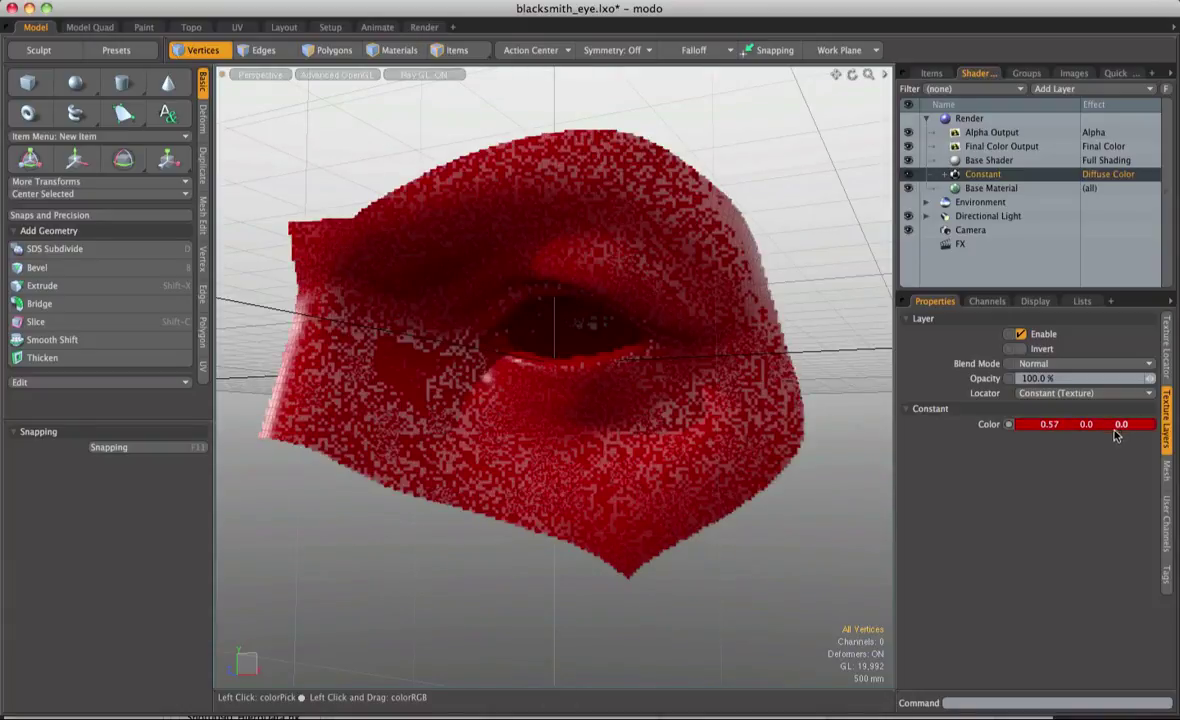
Toggle the red Constant layer to compare against the green material, then delete it.
click(908, 175)
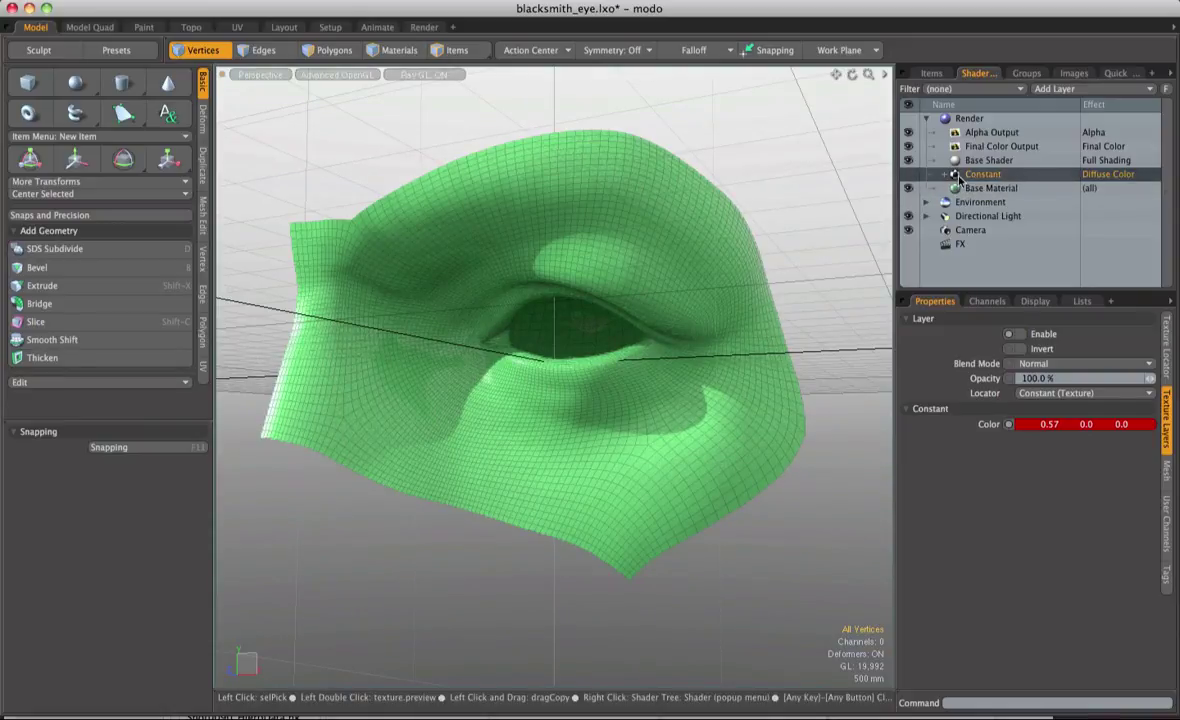
click(908, 175)
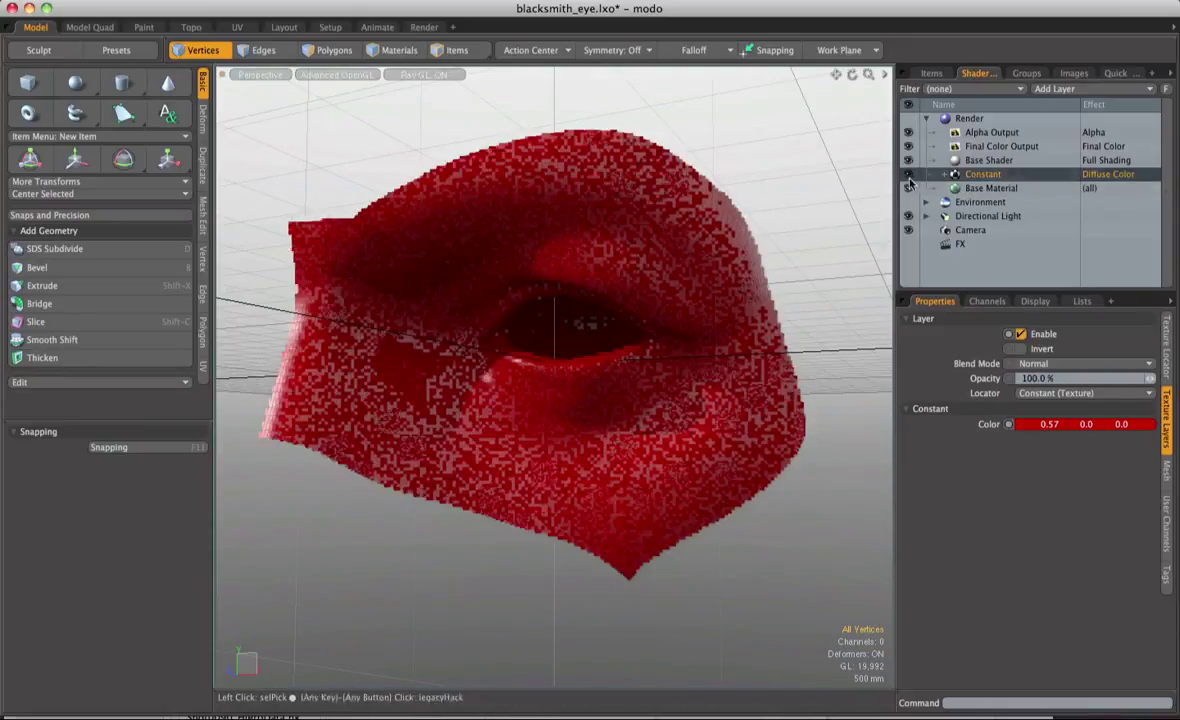
click(985, 189)
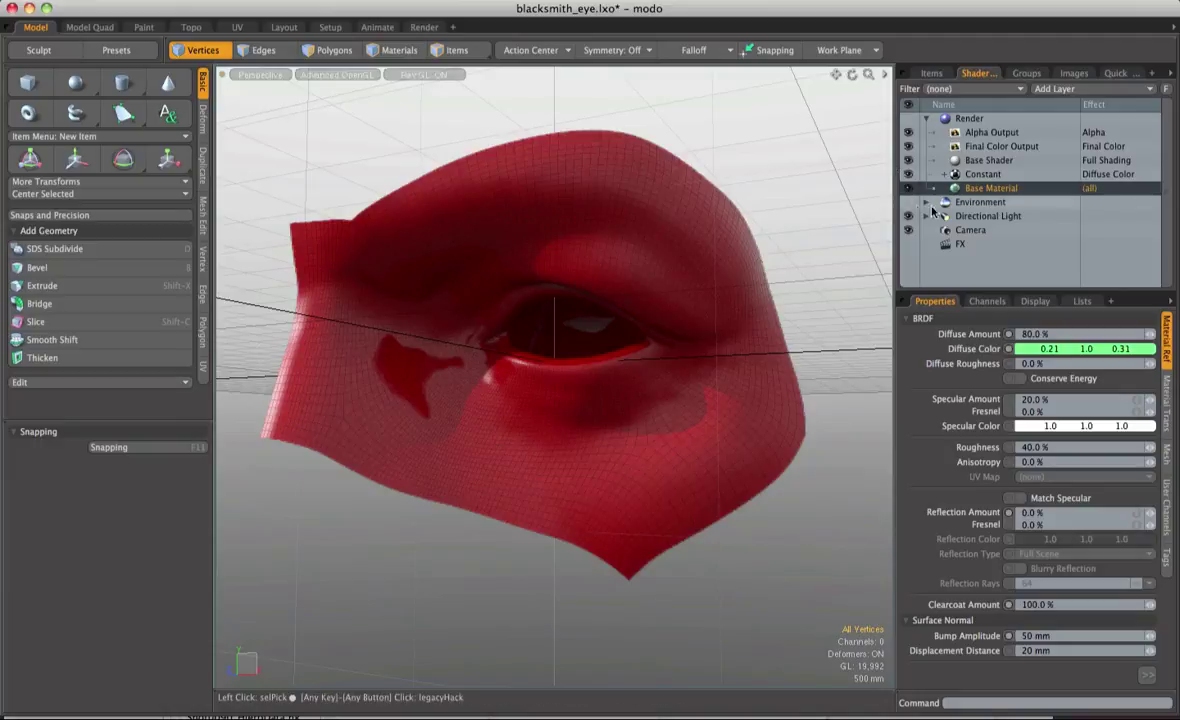
click(985, 174)
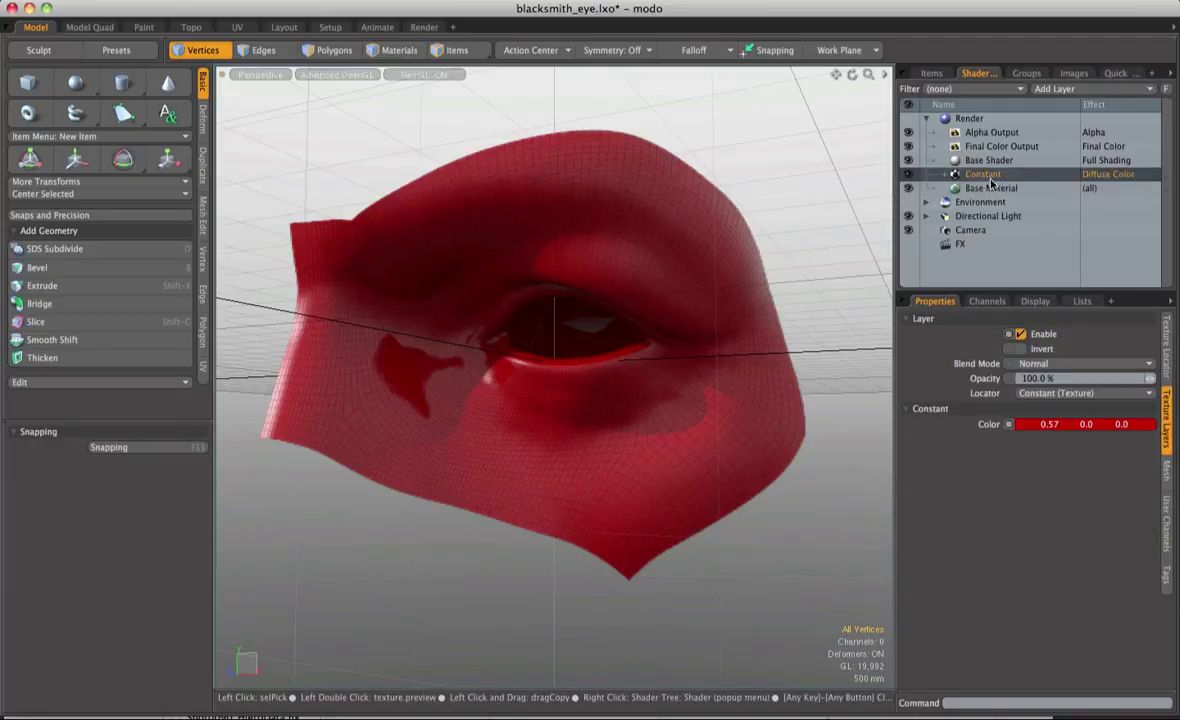
right_click(988, 176)
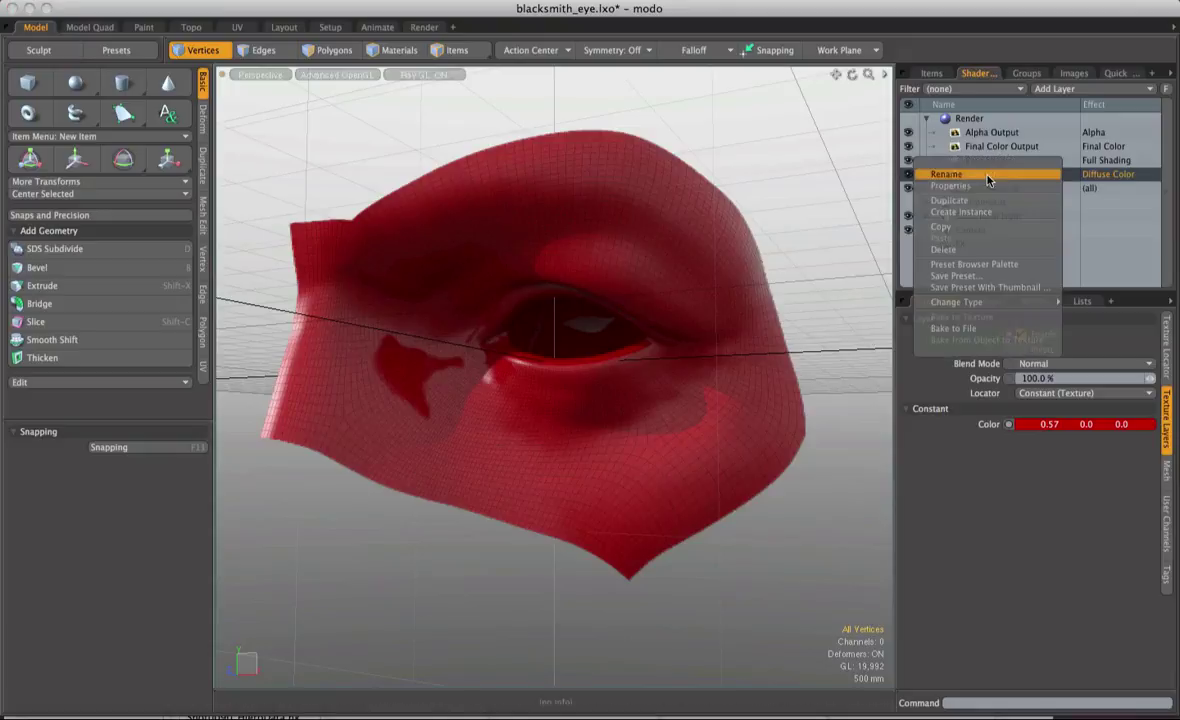
click(978, 248)
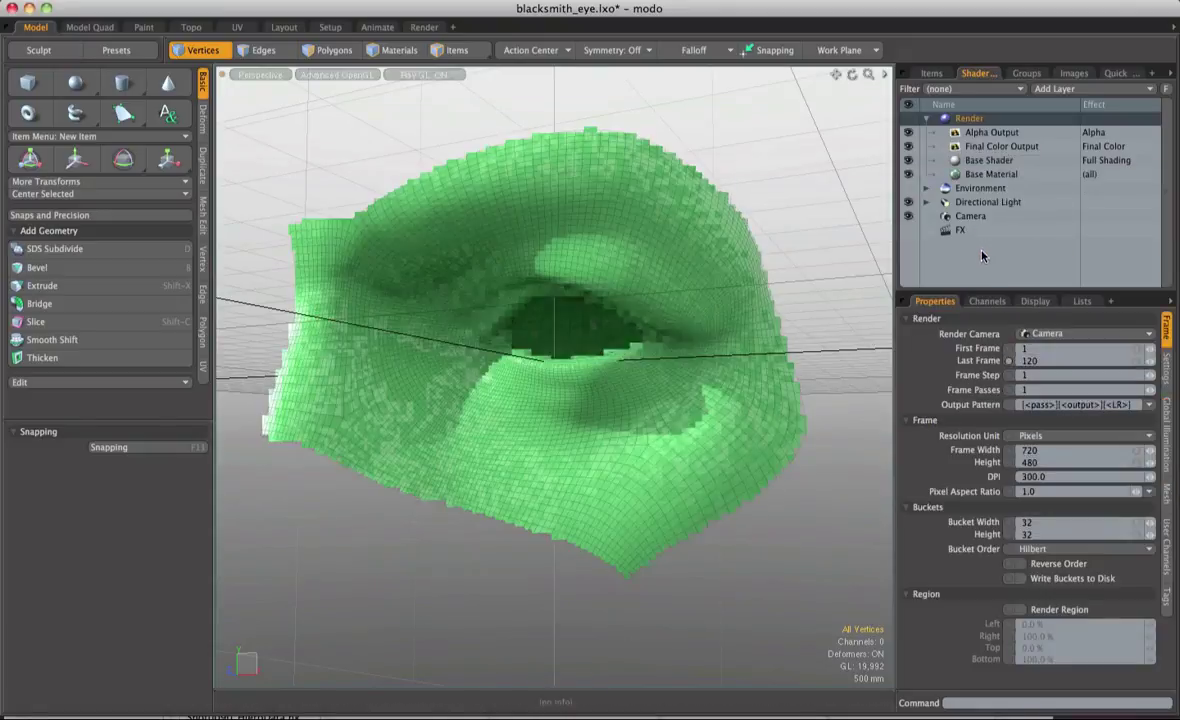
Add a Bozo noise texture layer above the Base Material.
click(993, 174)
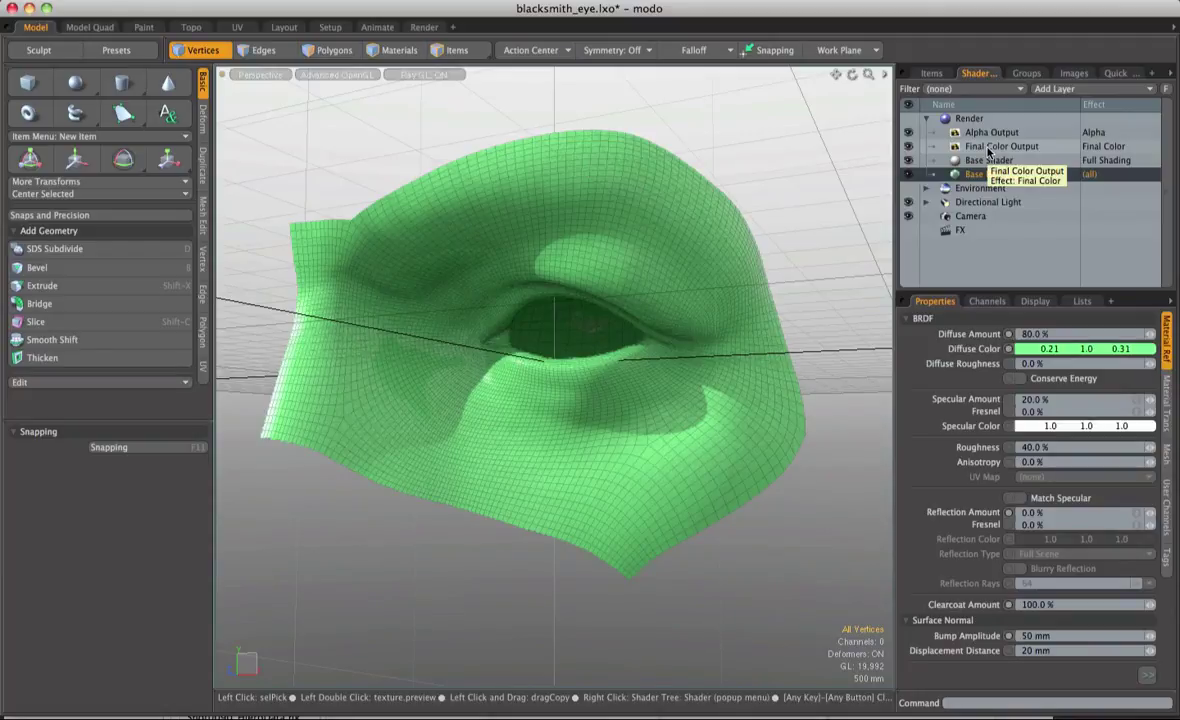
click(1064, 91)
mouse_move(1056, 162)
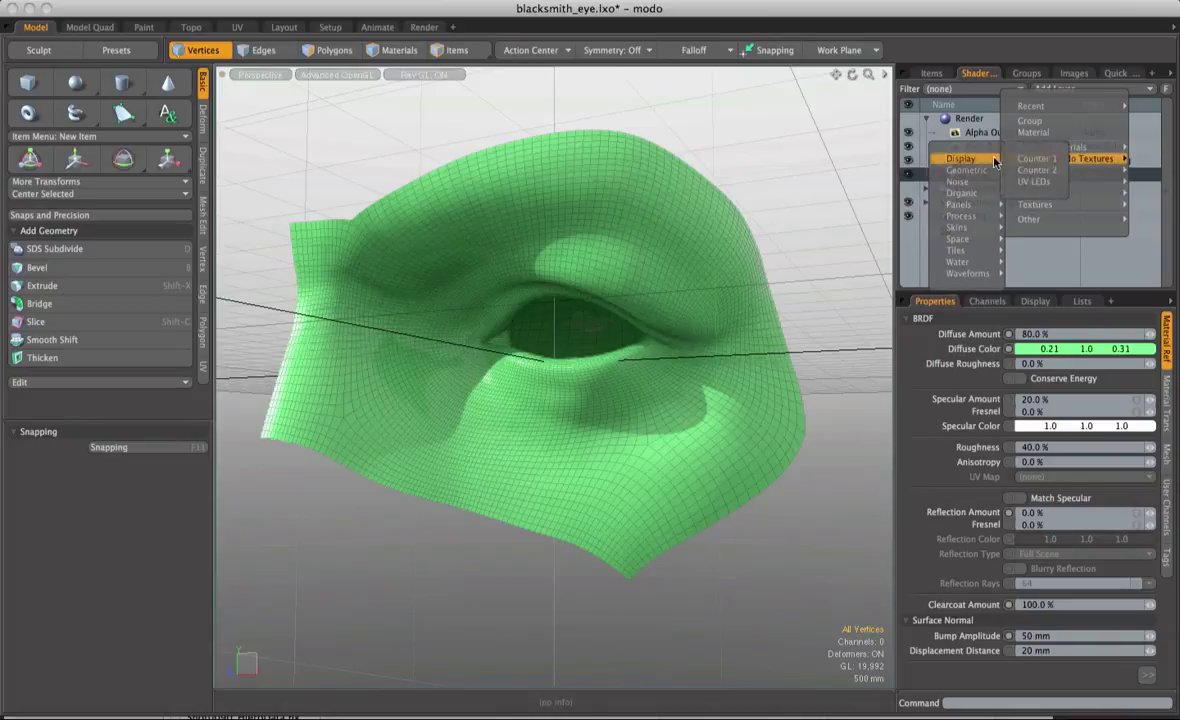
mouse_move(957, 181)
click(1029, 194)
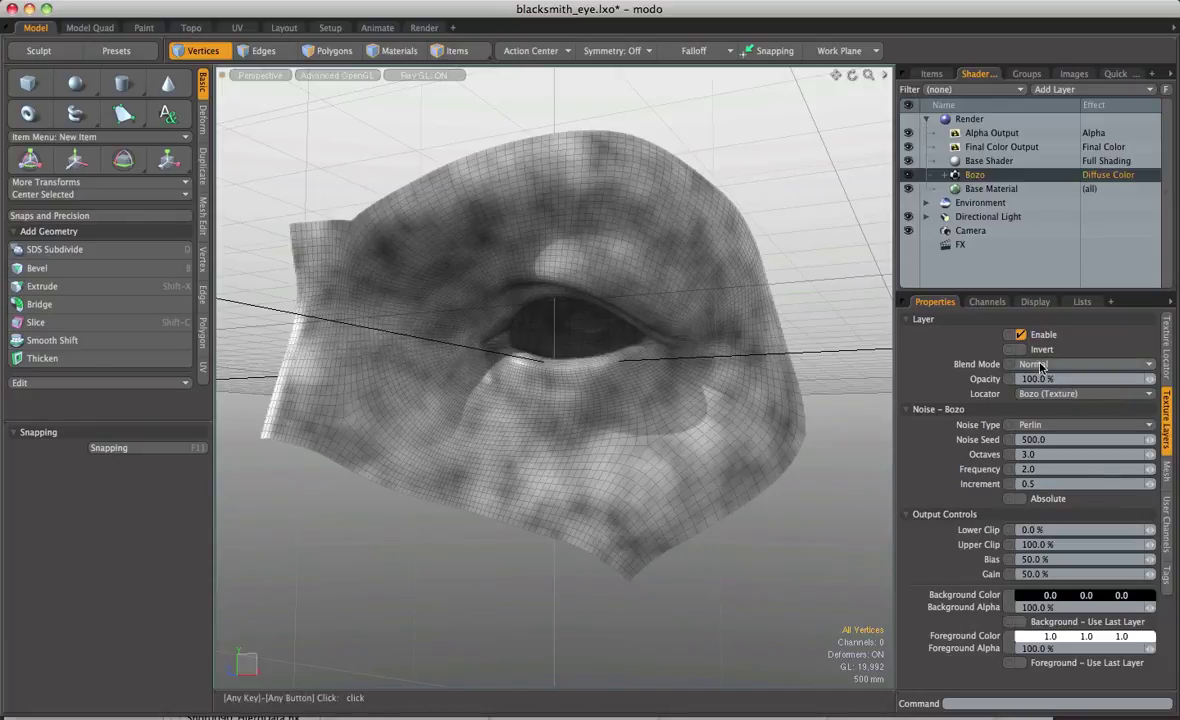
Set the Bozo layer's blend mode to Multiply and check the Base Material and Base Shader settings.
click(1058, 364)
click(1052, 430)
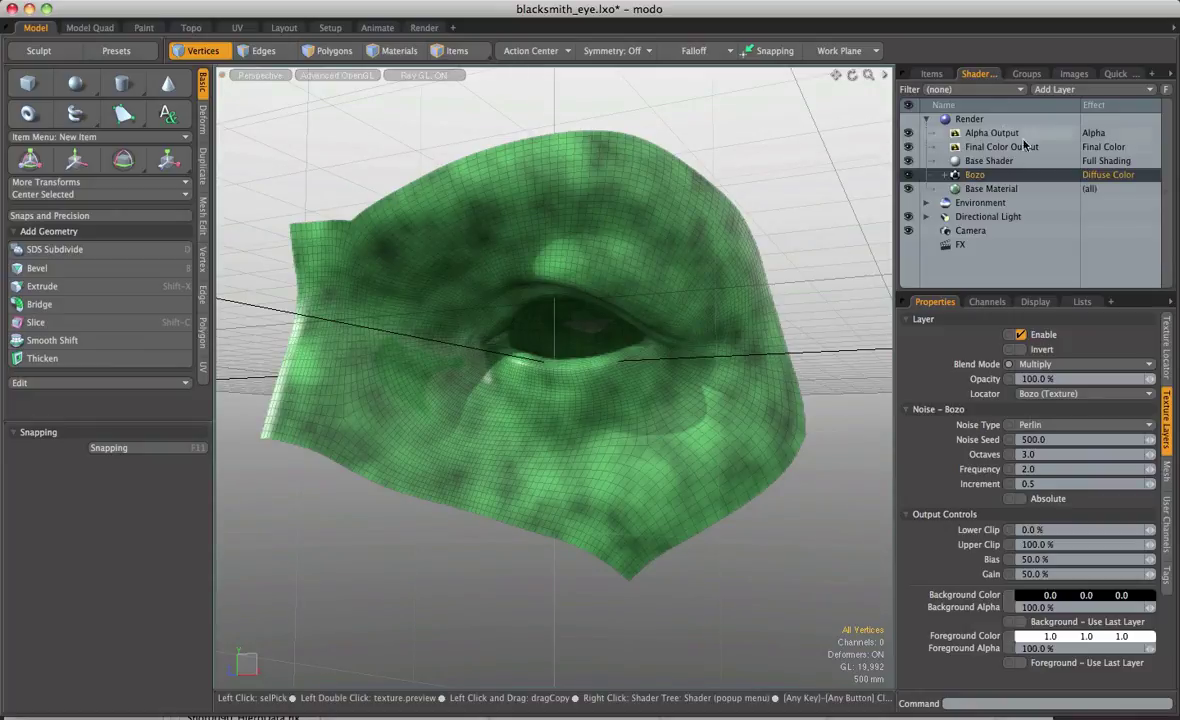
click(985, 188)
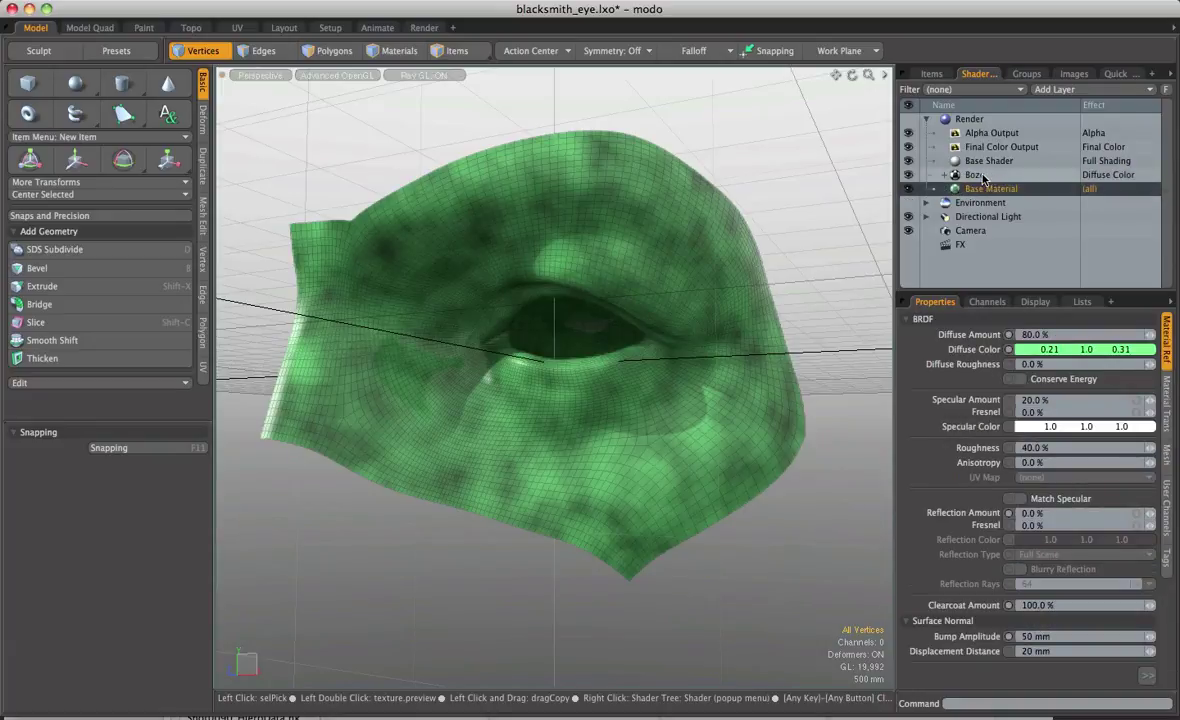
click(975, 175)
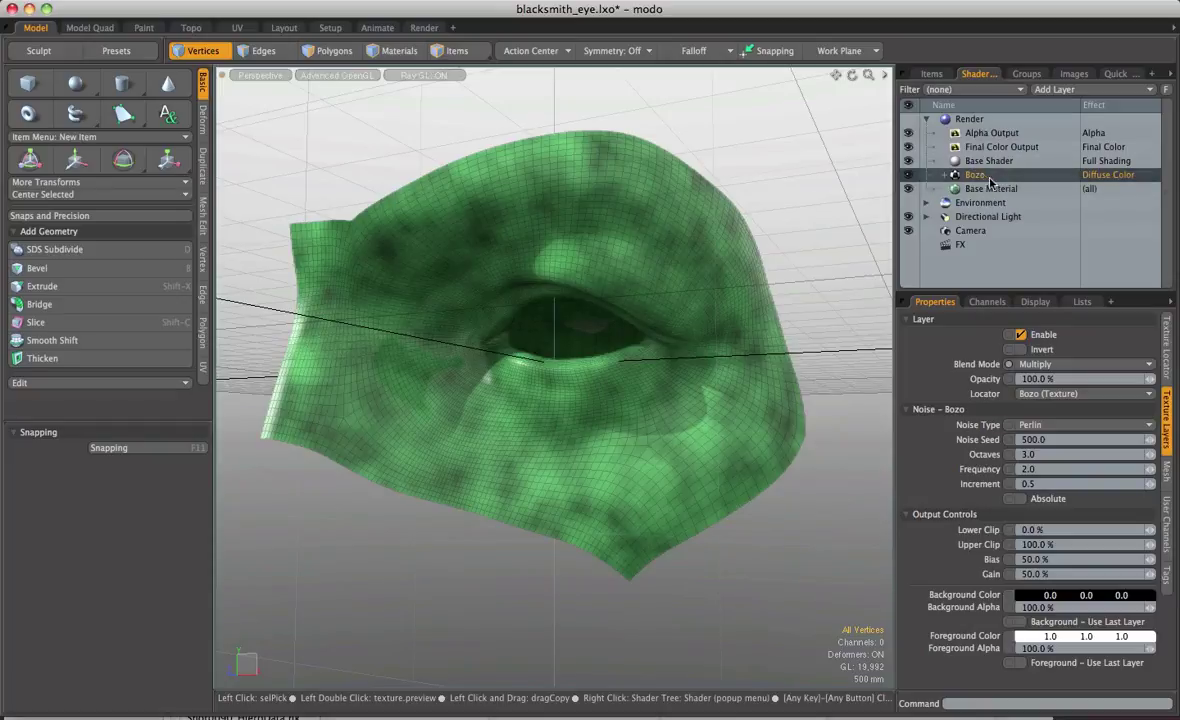
click(989, 161)
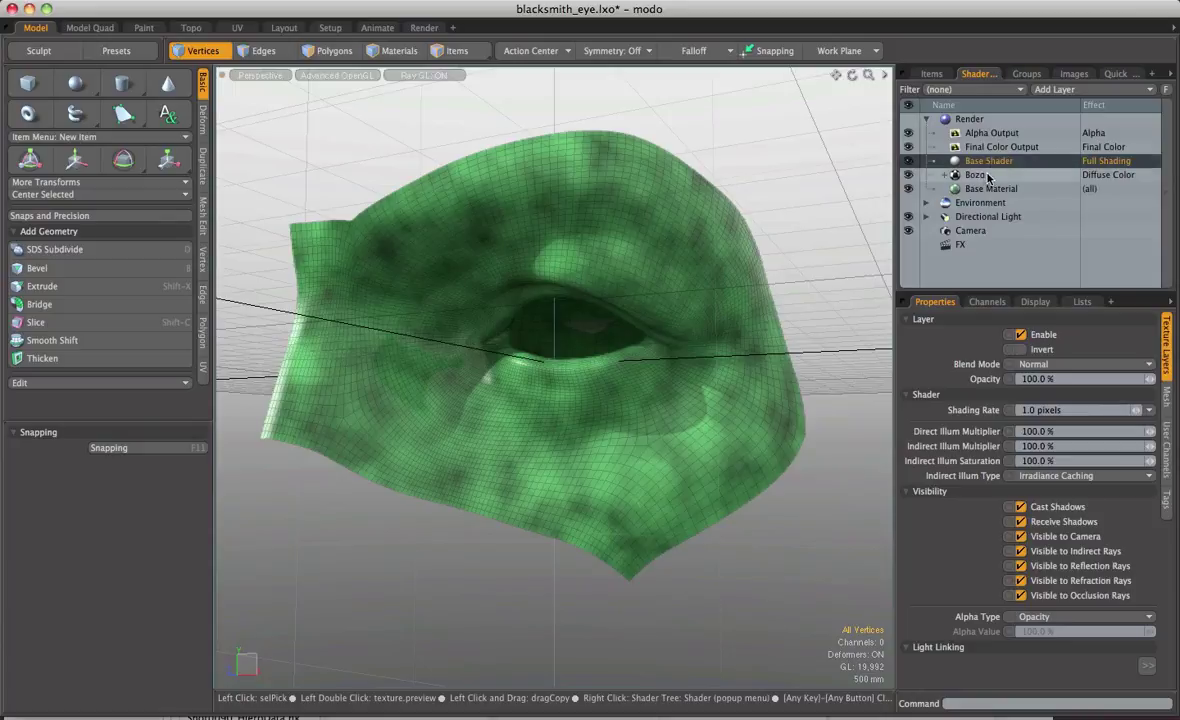
Return Bozo's blend mode to Normal and set its Gain to 80% and Bias to 75%.
click(988, 176)
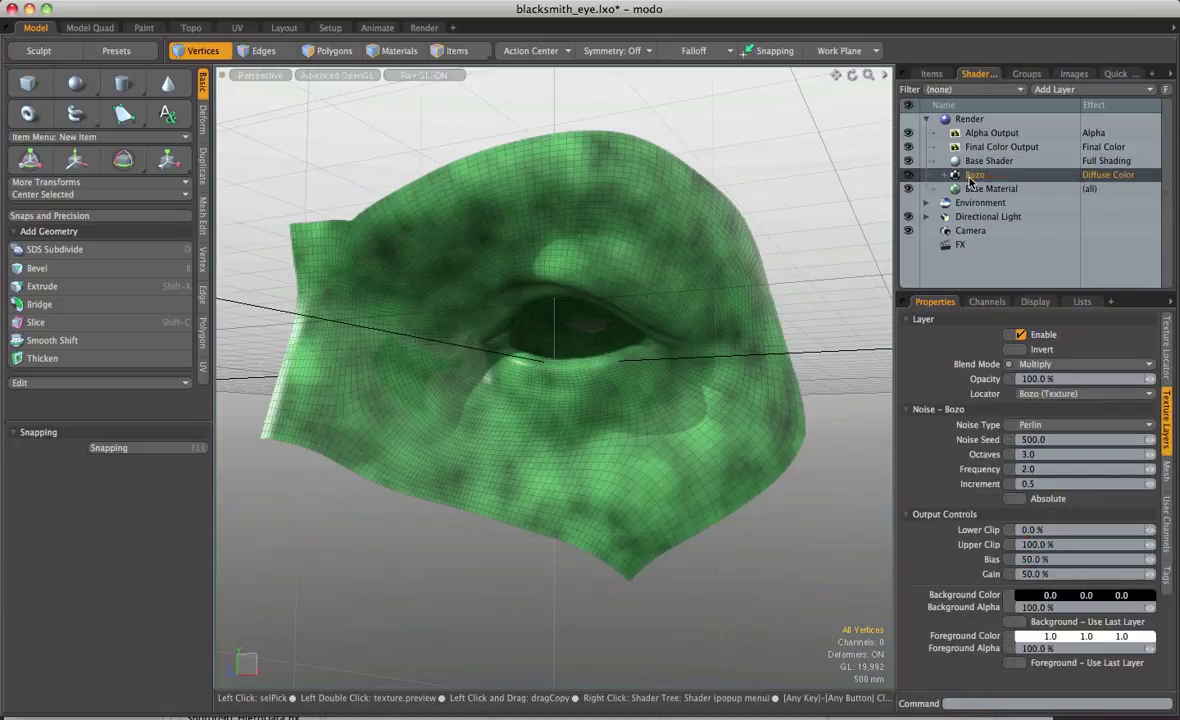
click(1060, 364)
click(1050, 289)
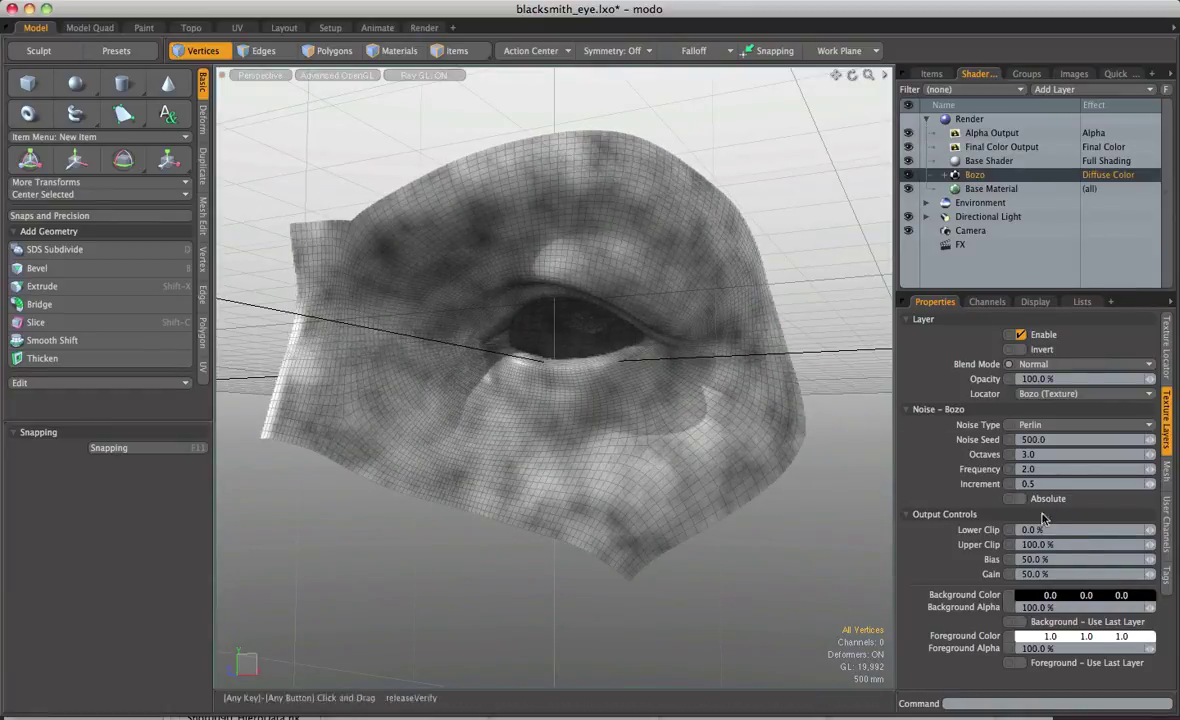
click(1070, 573)
text(80)
key(Return)
click(1062, 559)
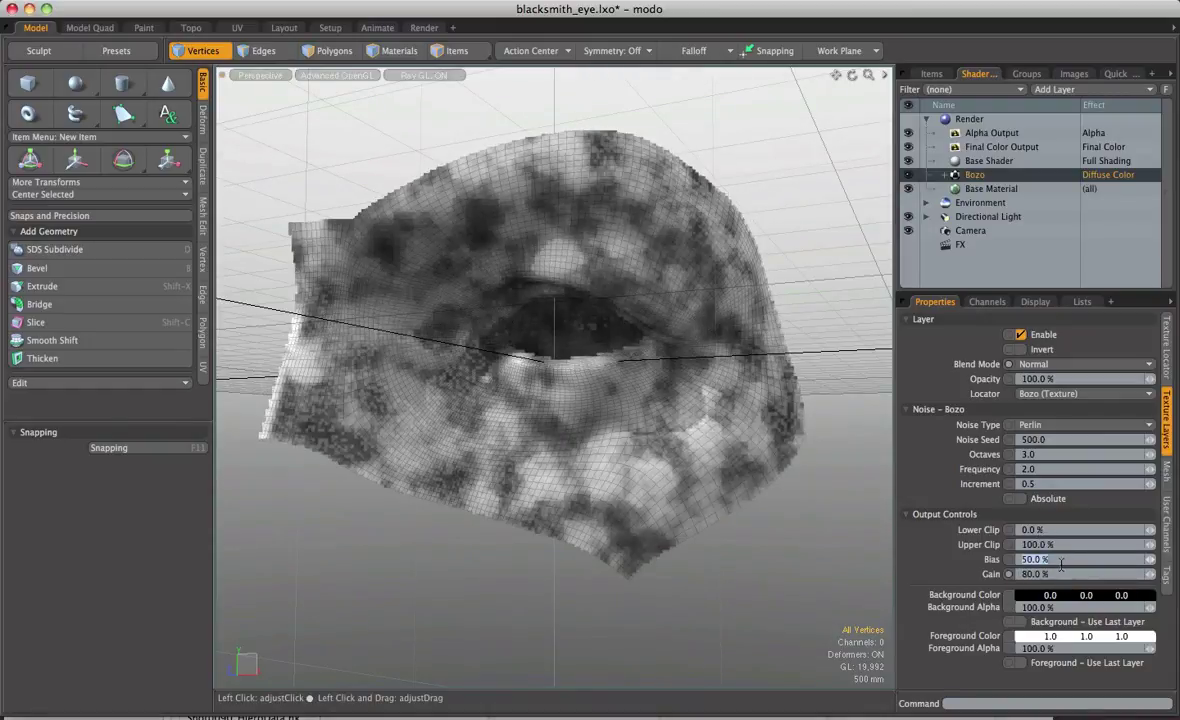
text(75)
key(Return)
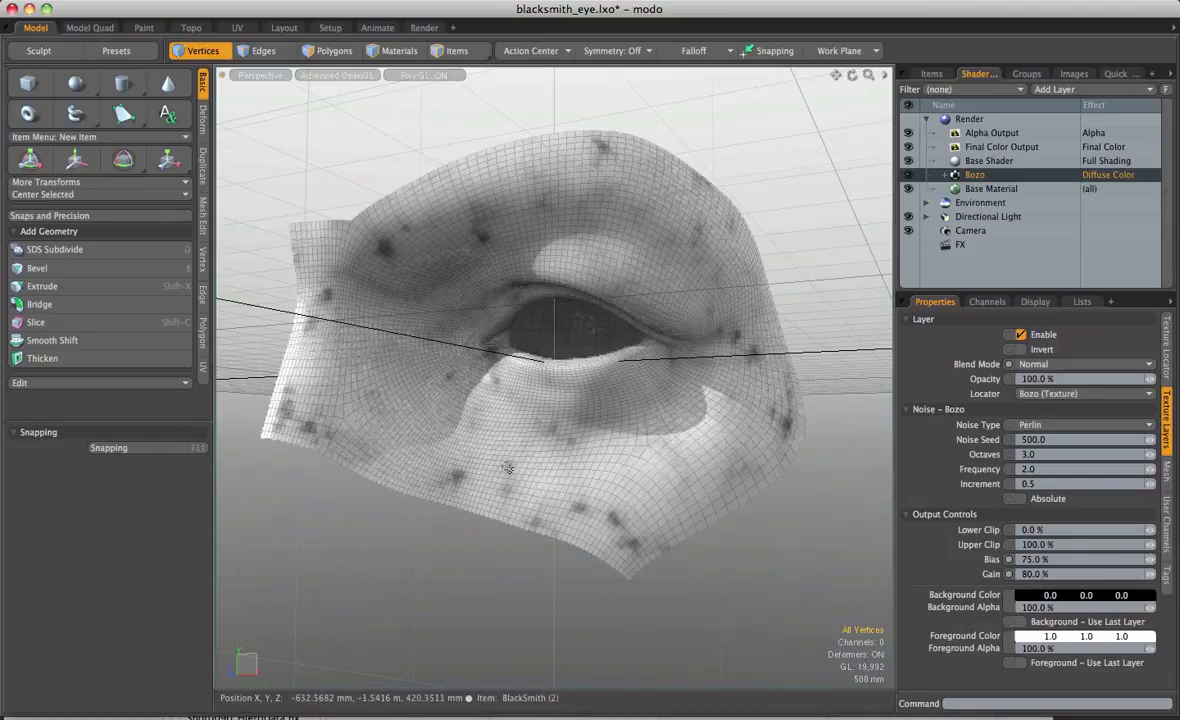
Add a Cellular texture above Bozo and lower its opacity to 33.5%.
click(1063, 90)
mouse_move(1058, 102)
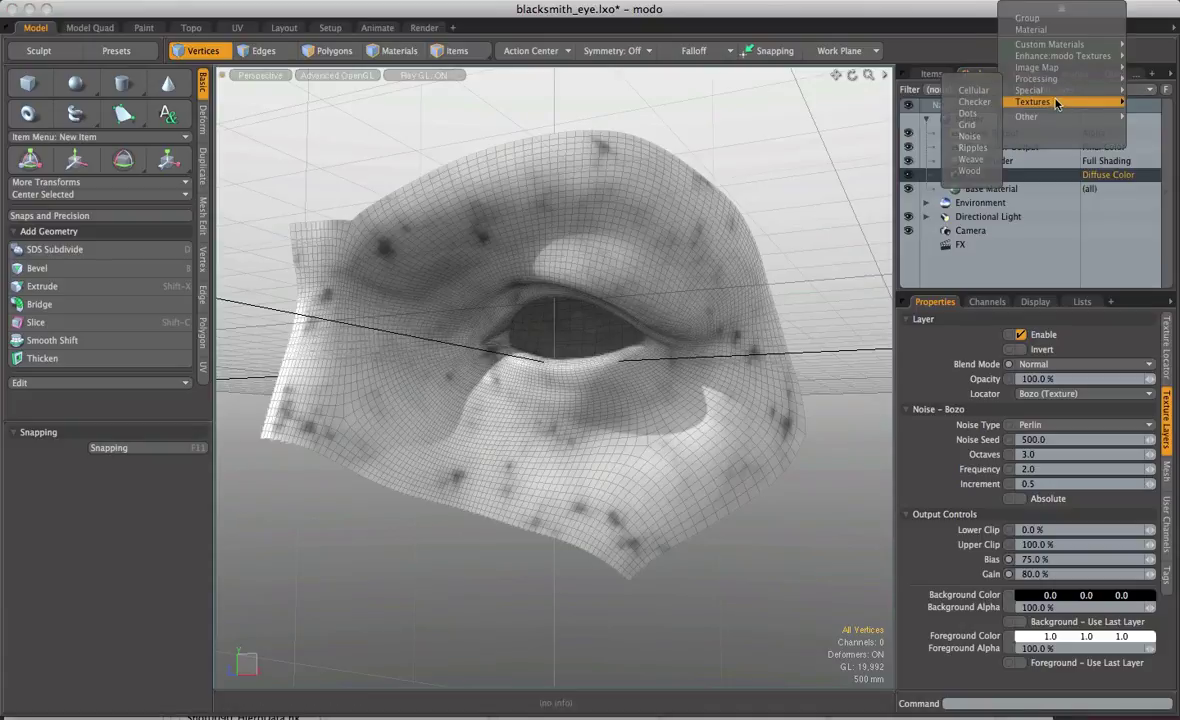
click(905, 90)
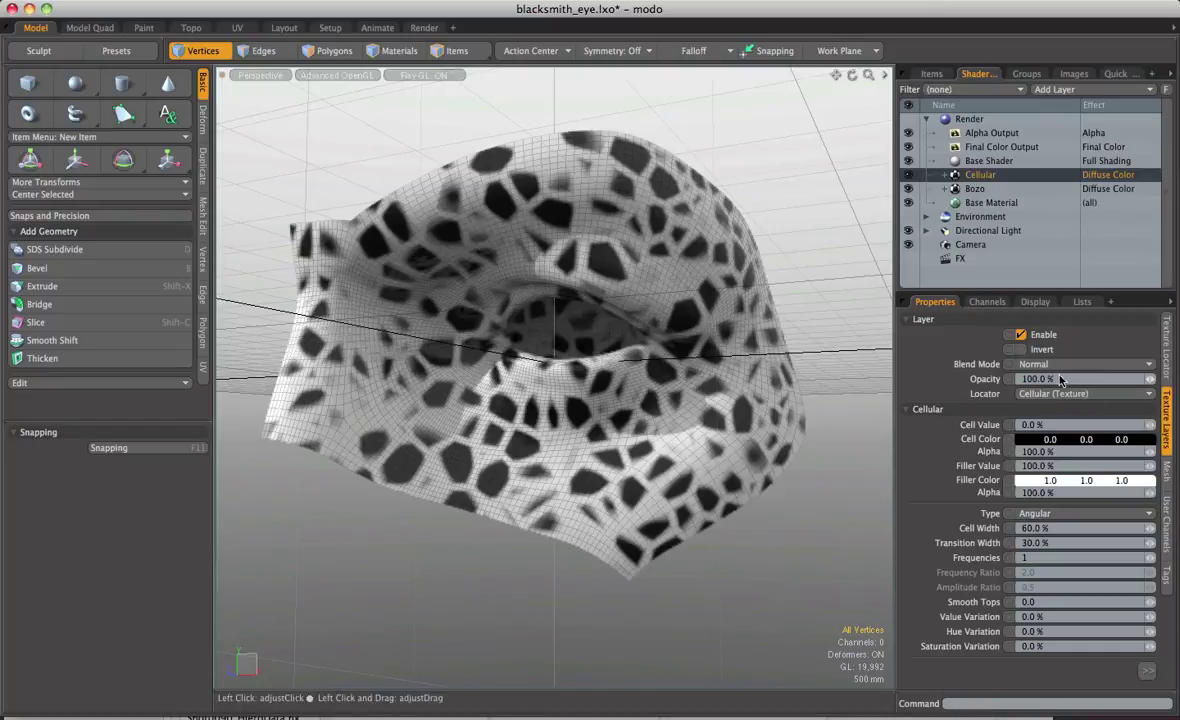
drag(1080, 379, 1022, 379)
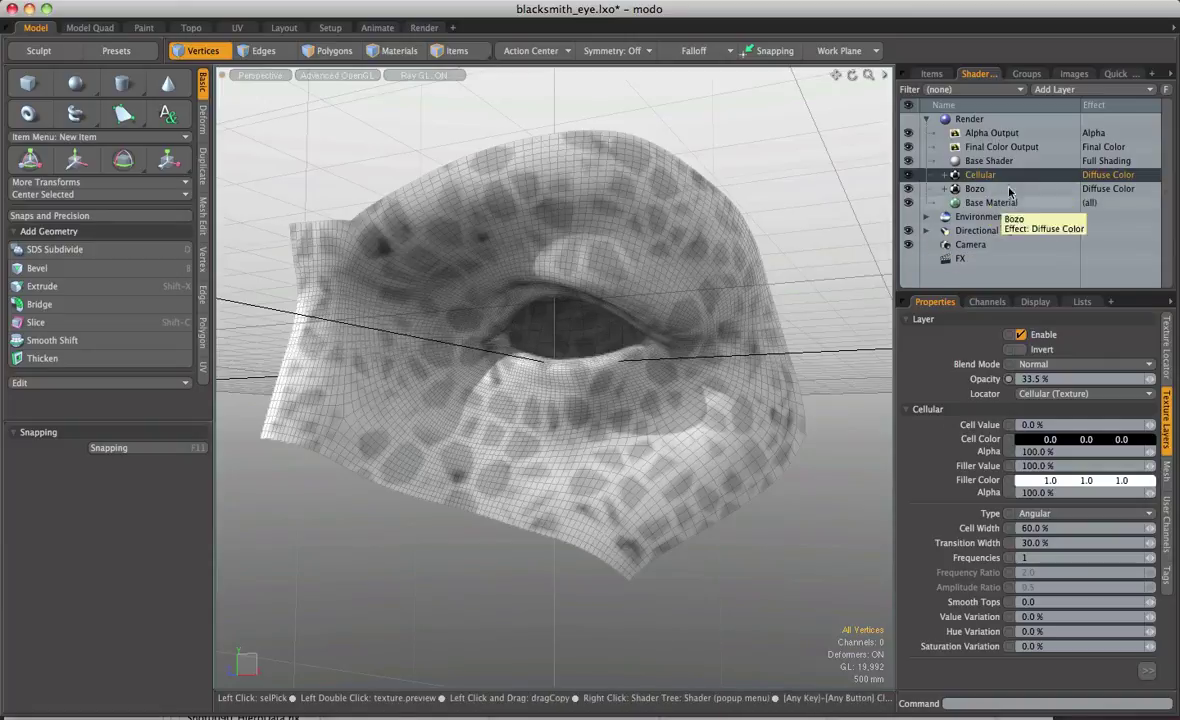
Select the Cellular and Bozo textures together and group them with Ctrl+G.
click(1045, 89)
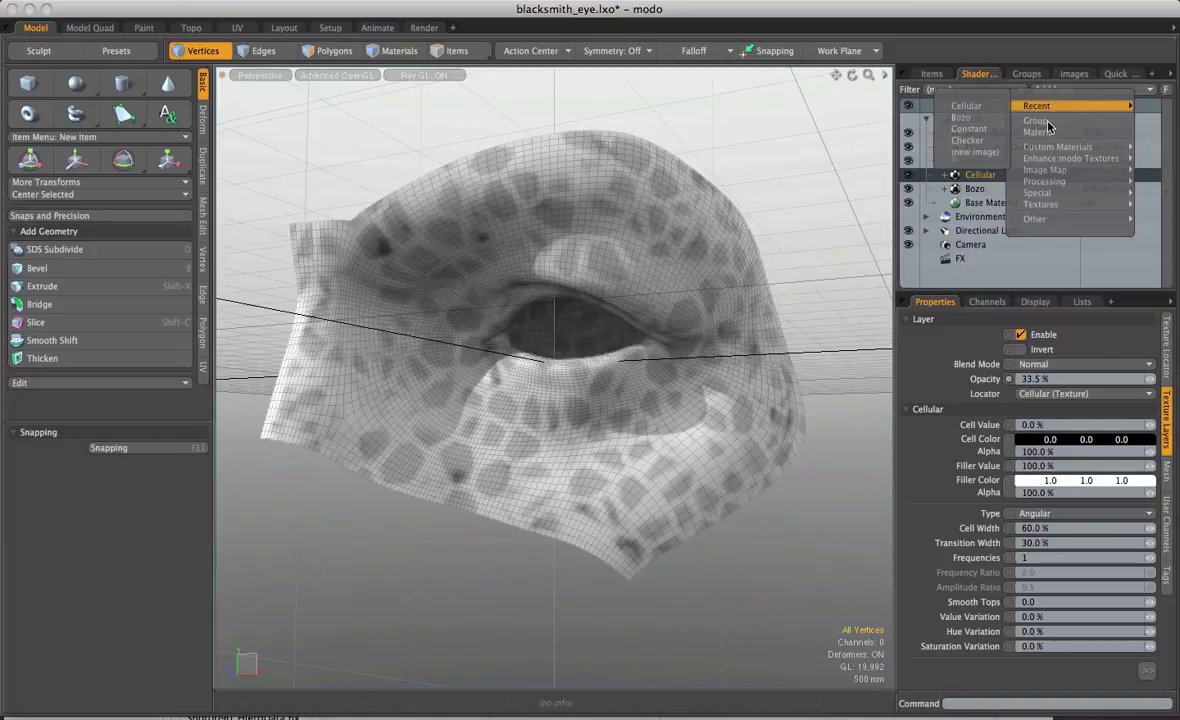
key(Escape)
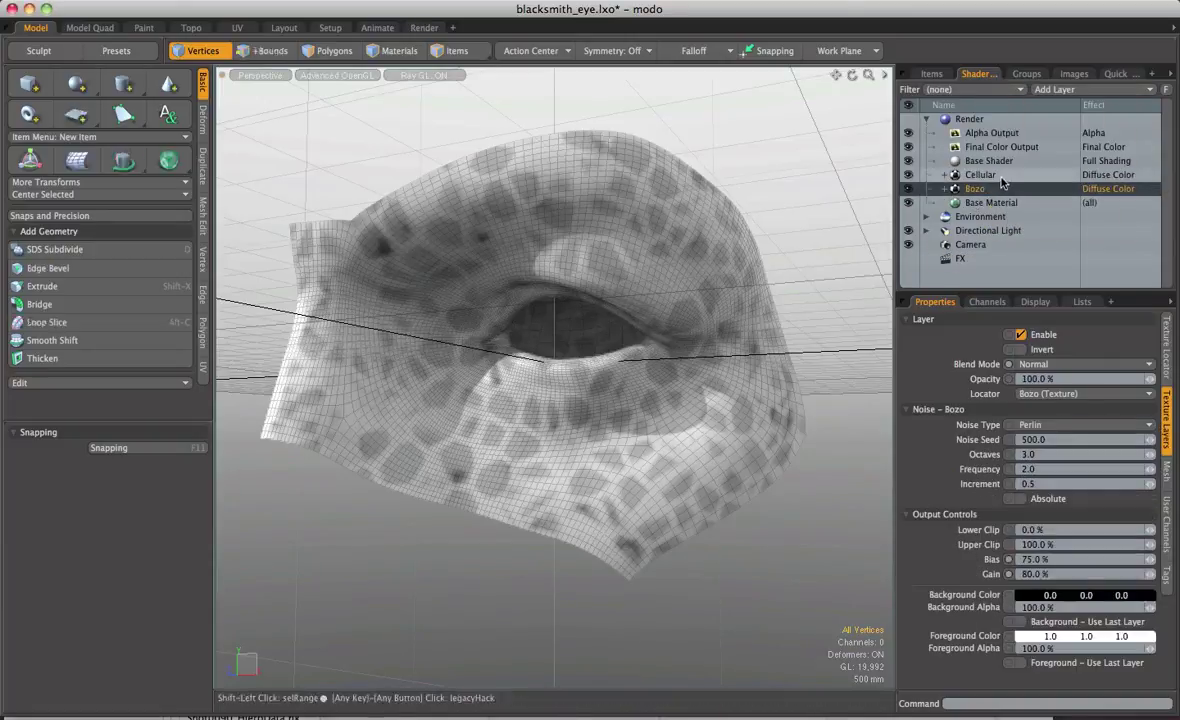
ctrl+click(1001, 177)
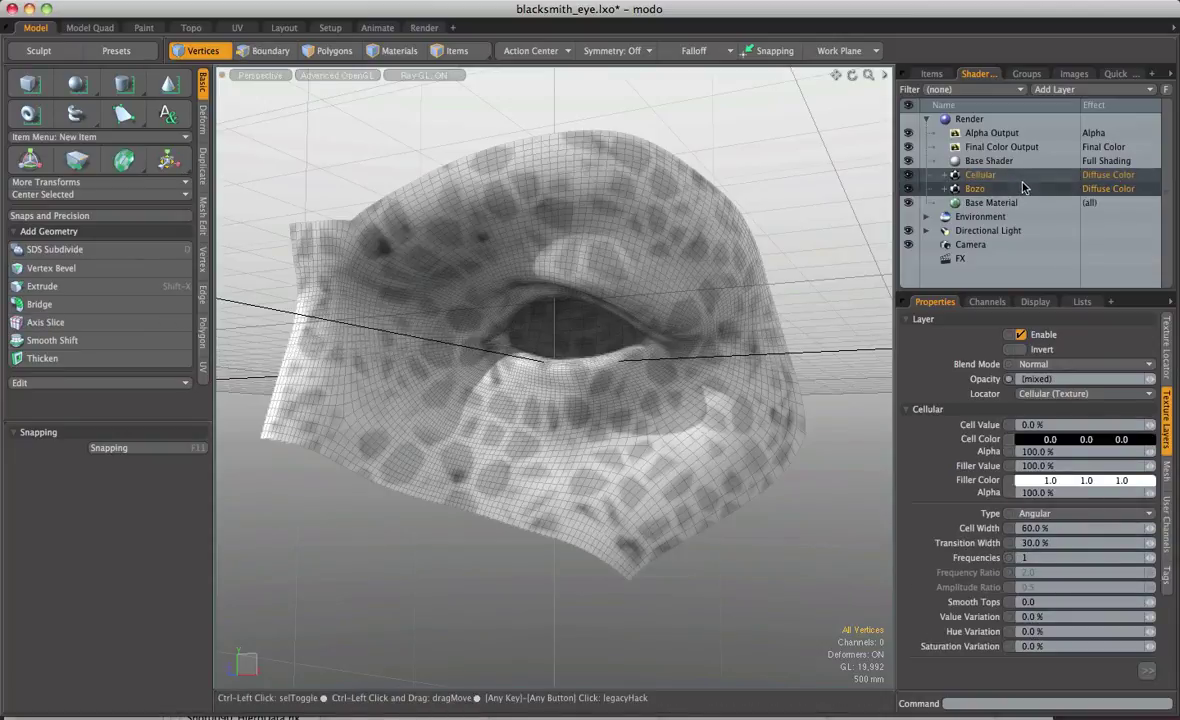
key(ctrl+g)
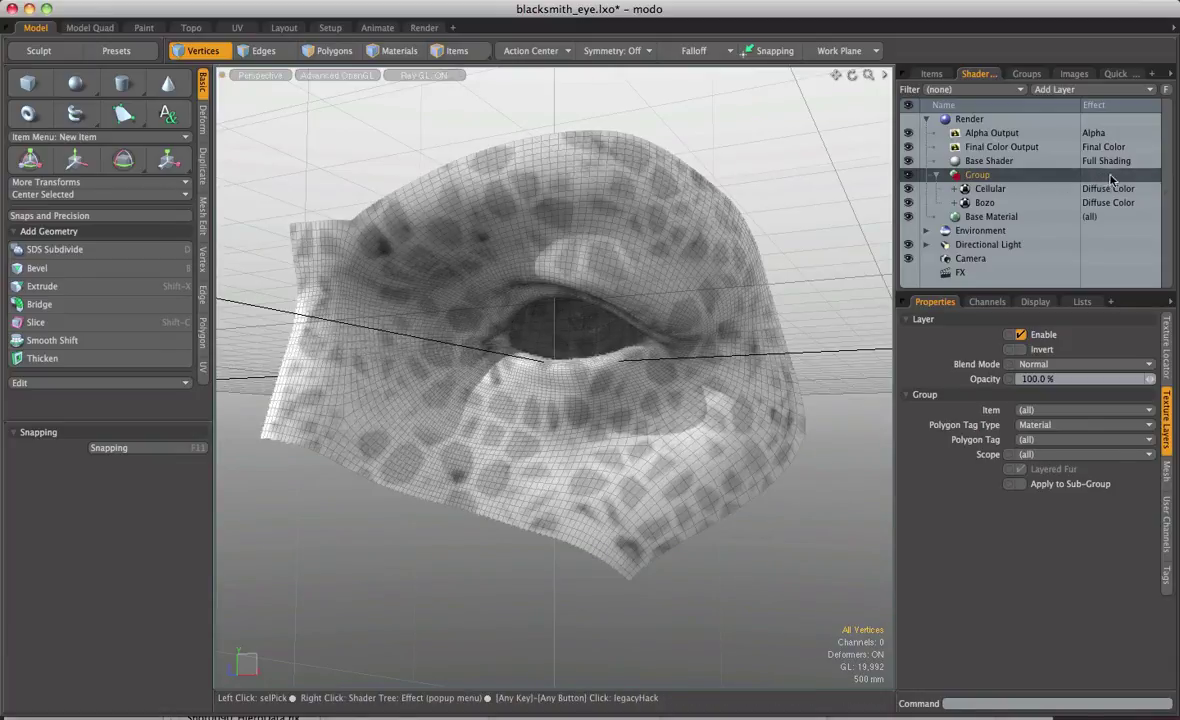
Check the grouped textures' settings, then set the Group's effect to Bump.
click(983, 203)
click(995, 189)
click(990, 203)
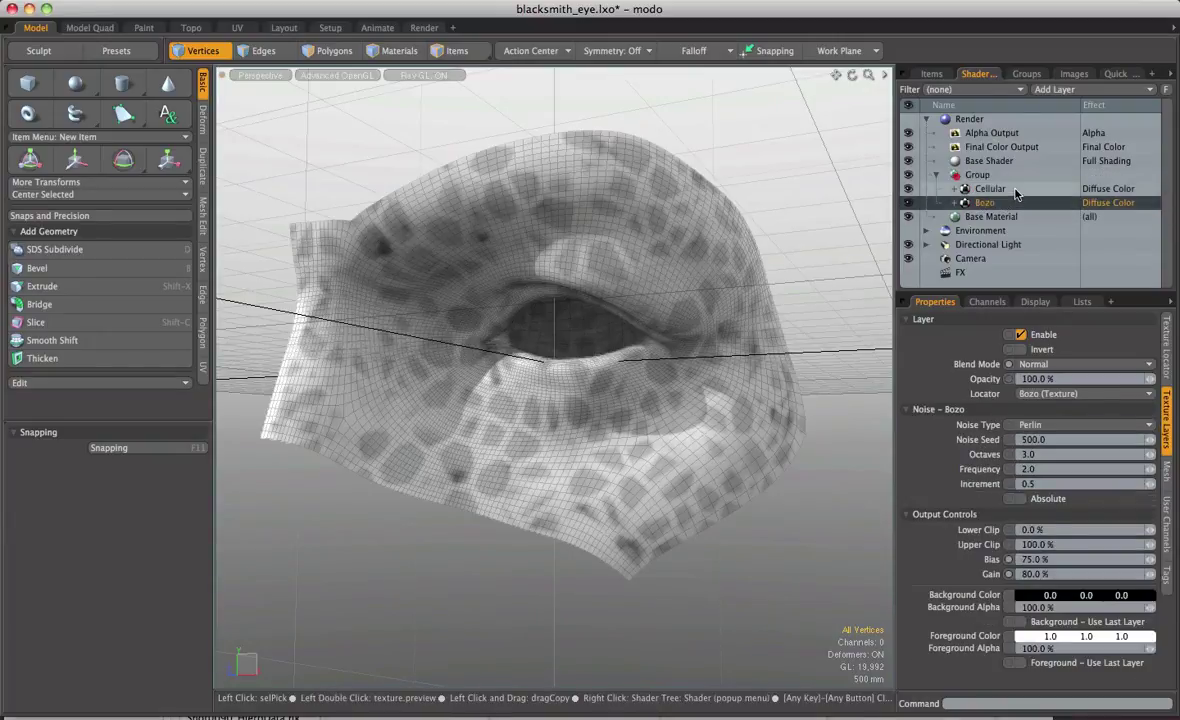
click(1015, 189)
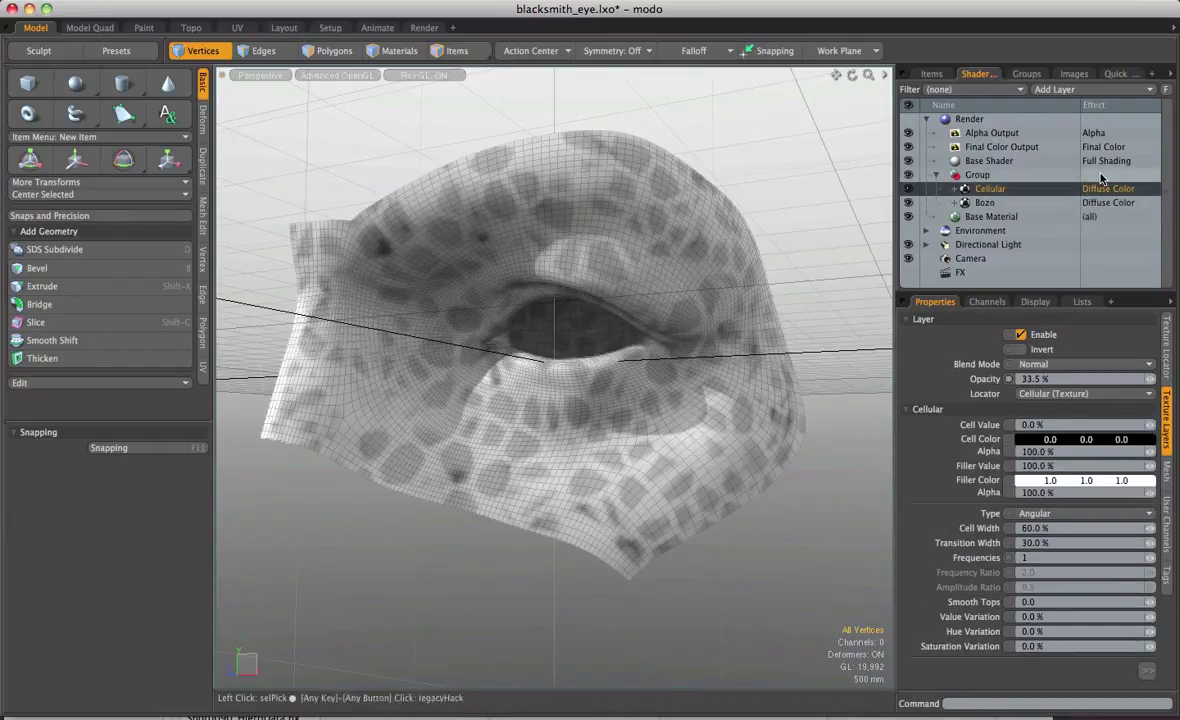
click(1099, 177)
right_click(1099, 179)
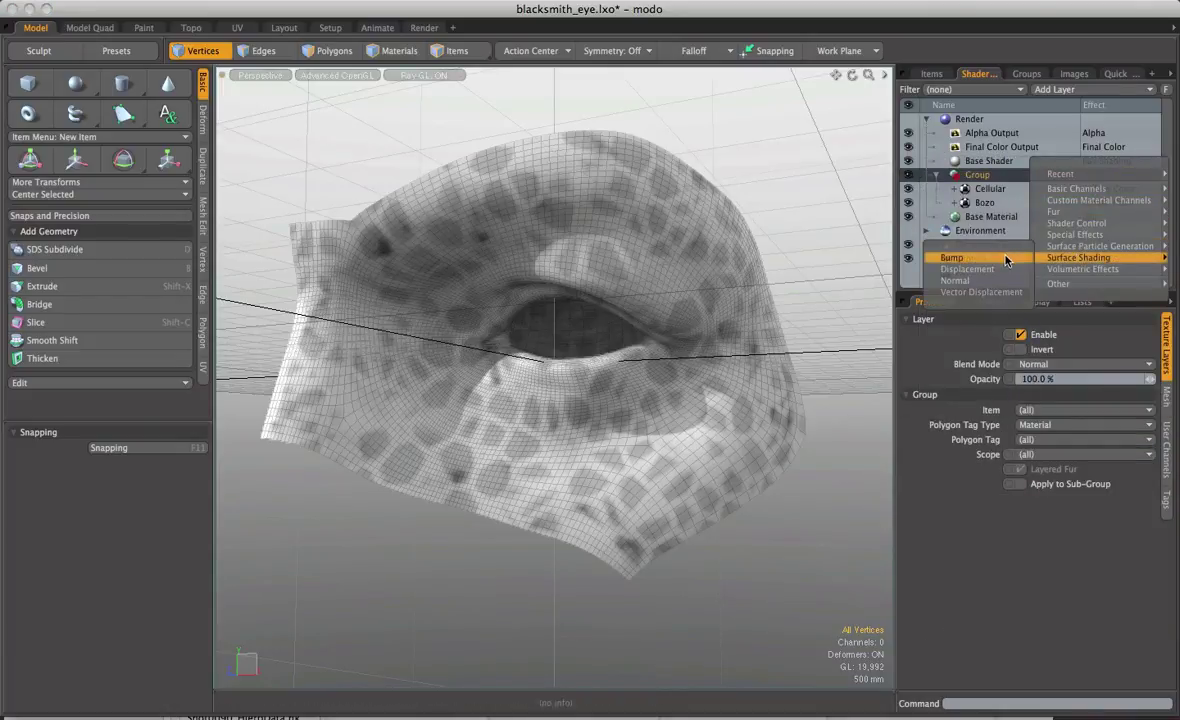
click(1030, 257)
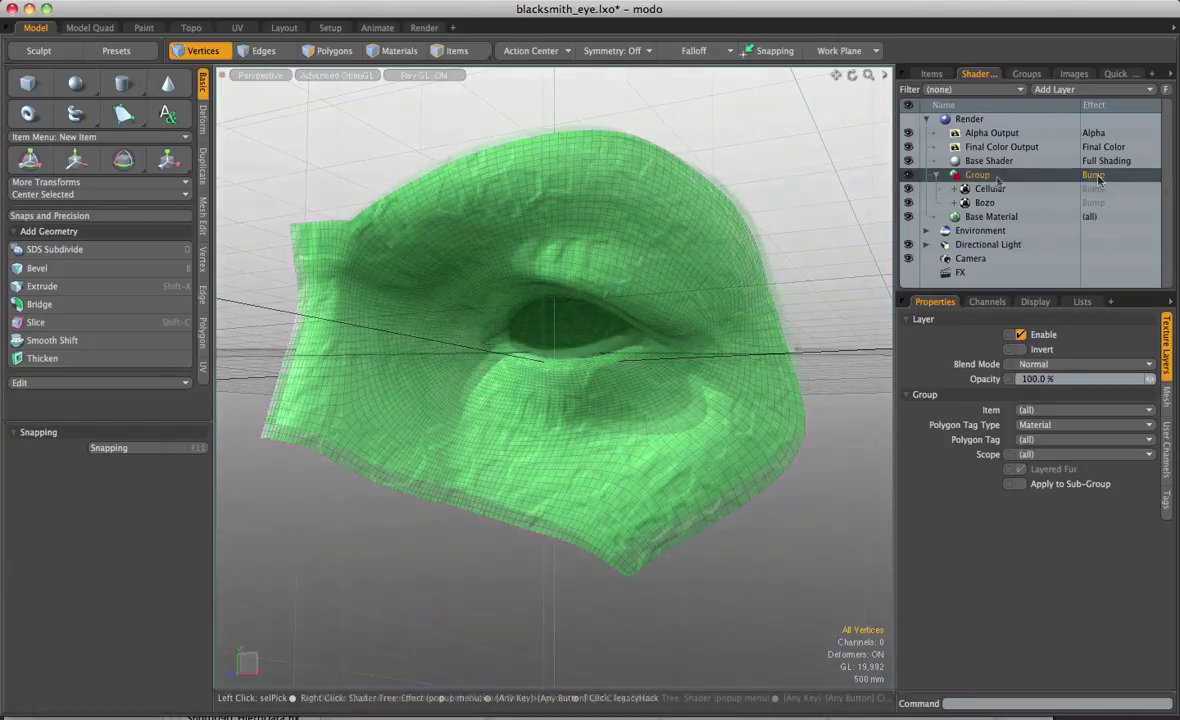
Rename the group layer to BumpMap and collapse its contents.
right_click(990, 177)
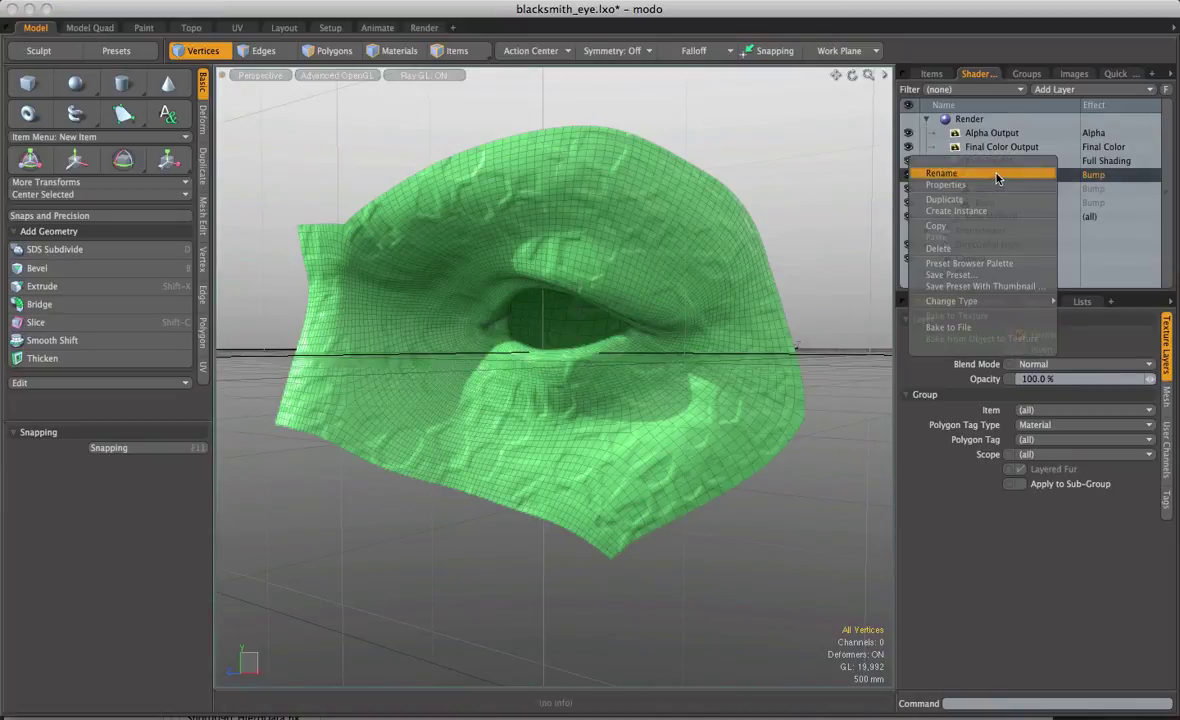
click(996, 176)
text(BumpMap)
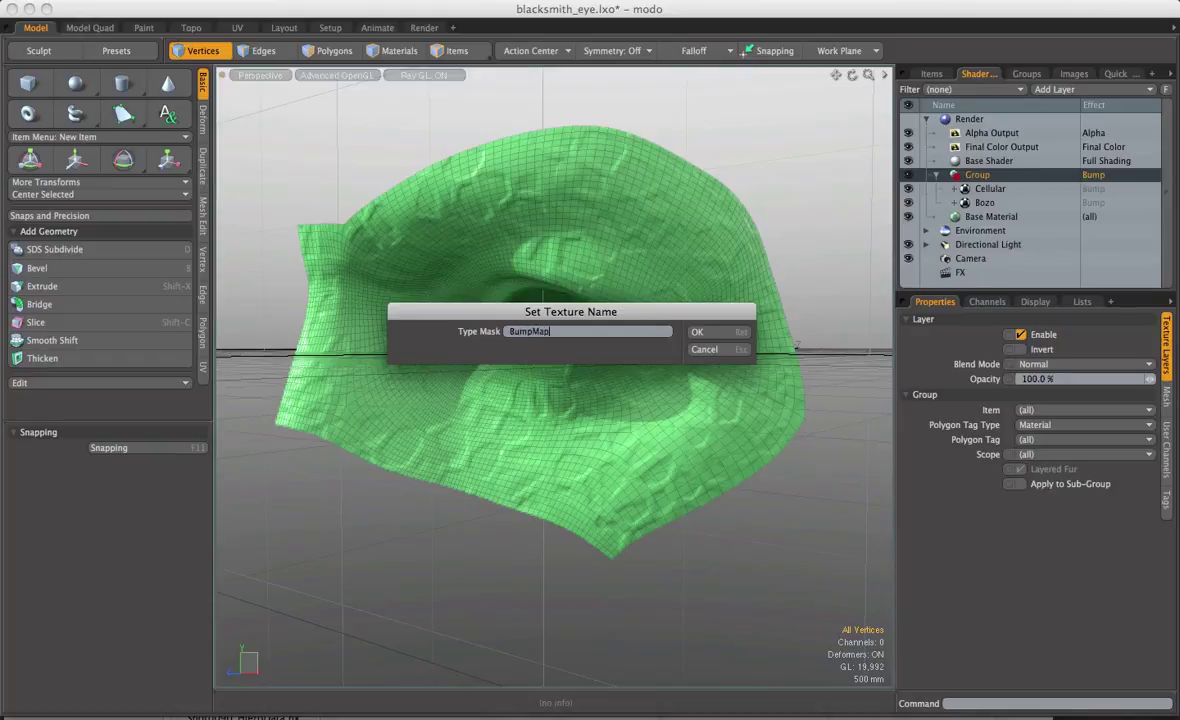
key(Return)
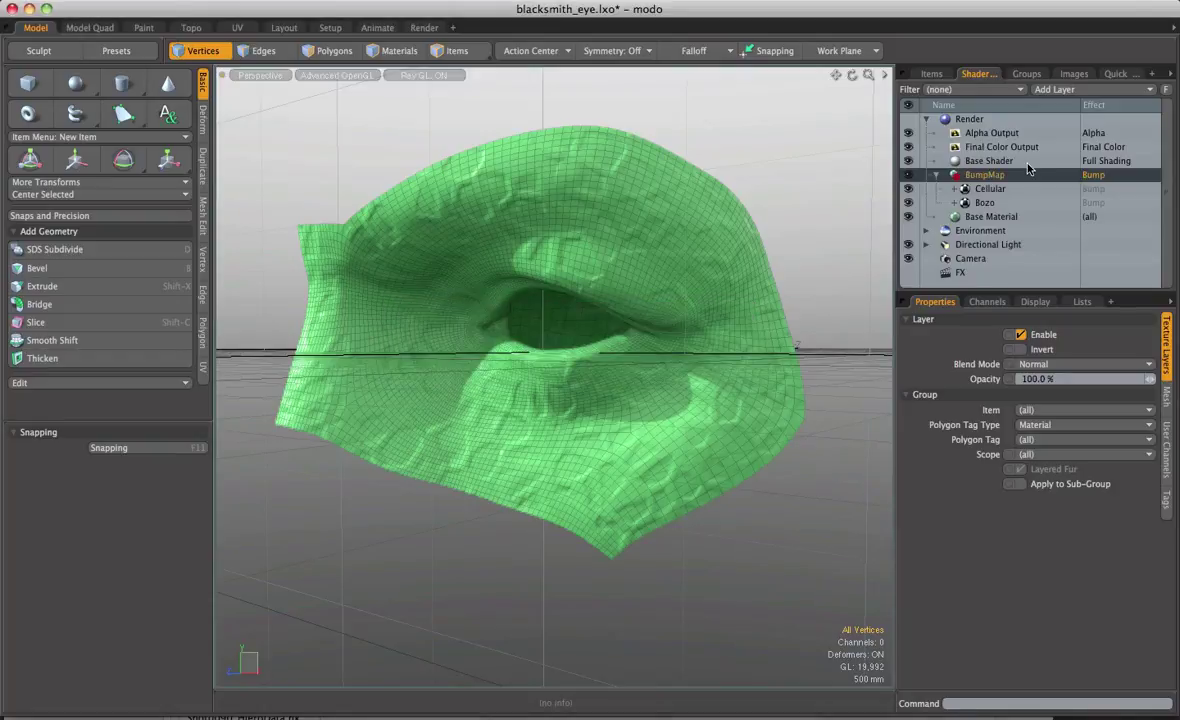
click(936, 176)
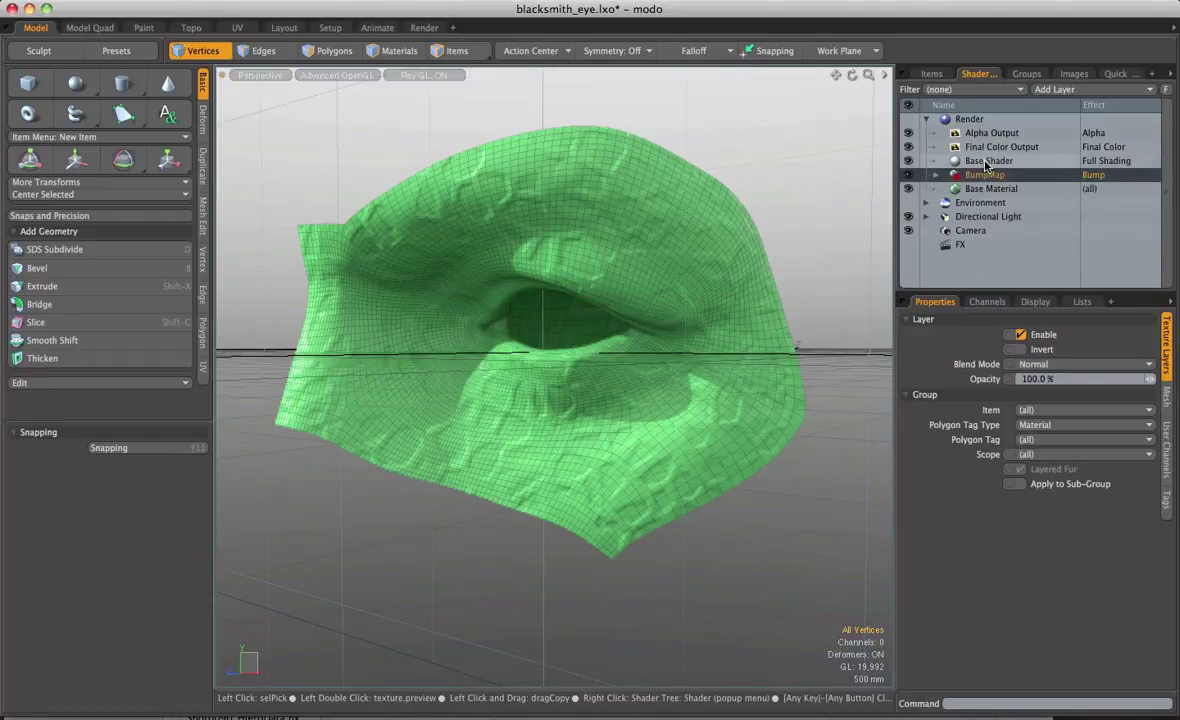
Add blacksmith_color.1001.tif as an image map under Base Shader, keeping its effect Diffuse Color.
click(987, 163)
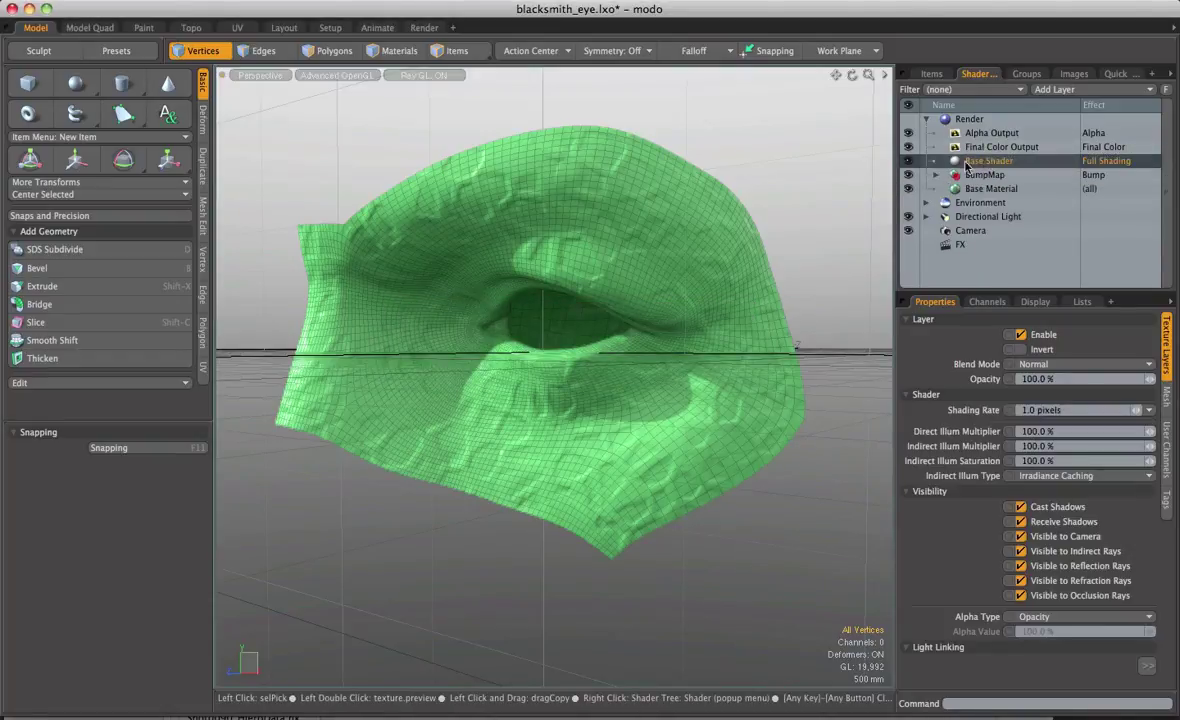
click(1076, 92)
mouse_move(1062, 172)
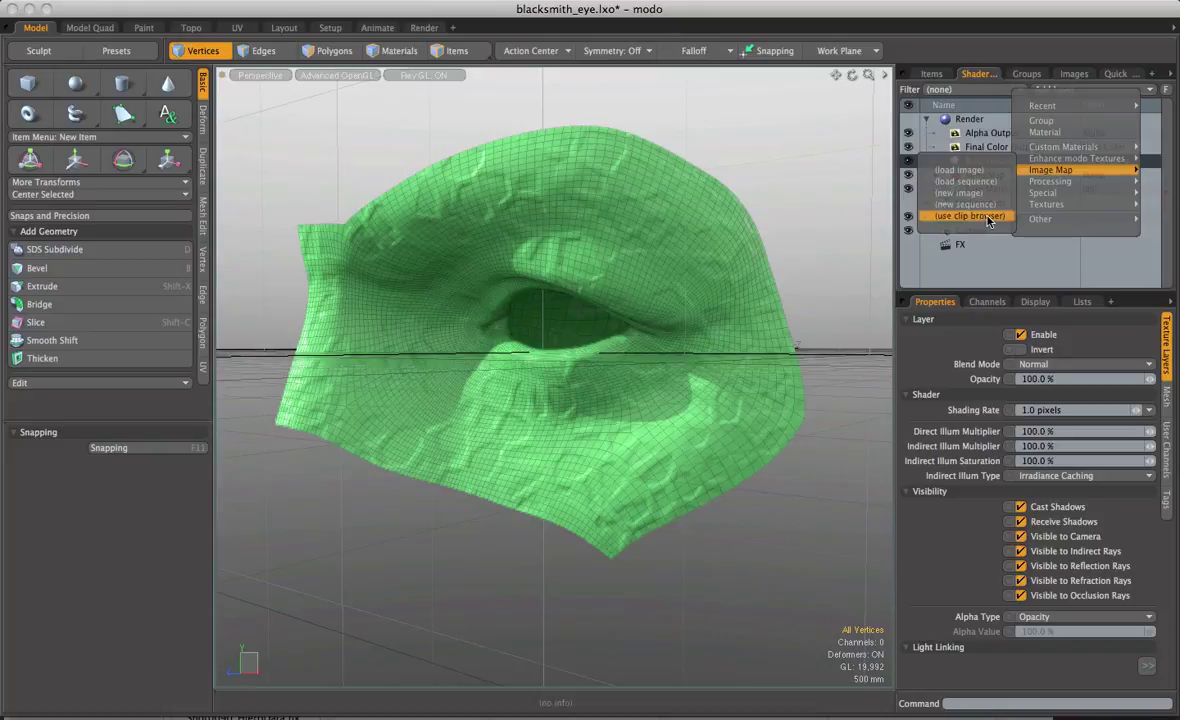
click(962, 171)
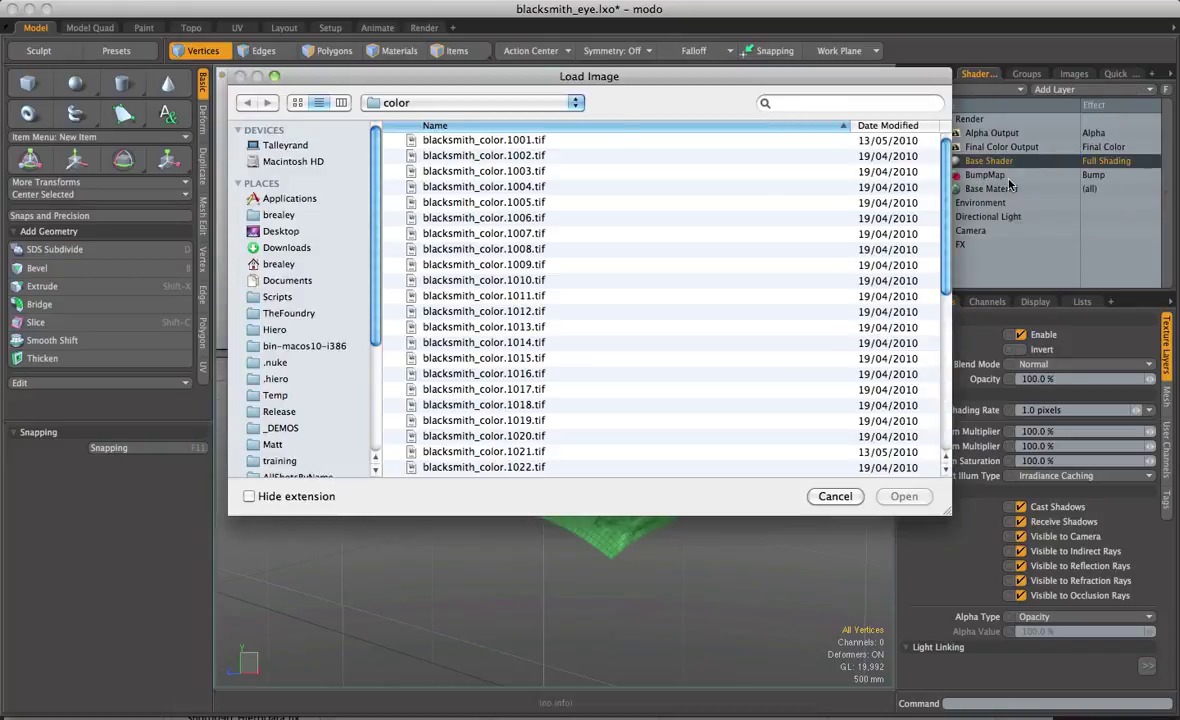
click(474, 140)
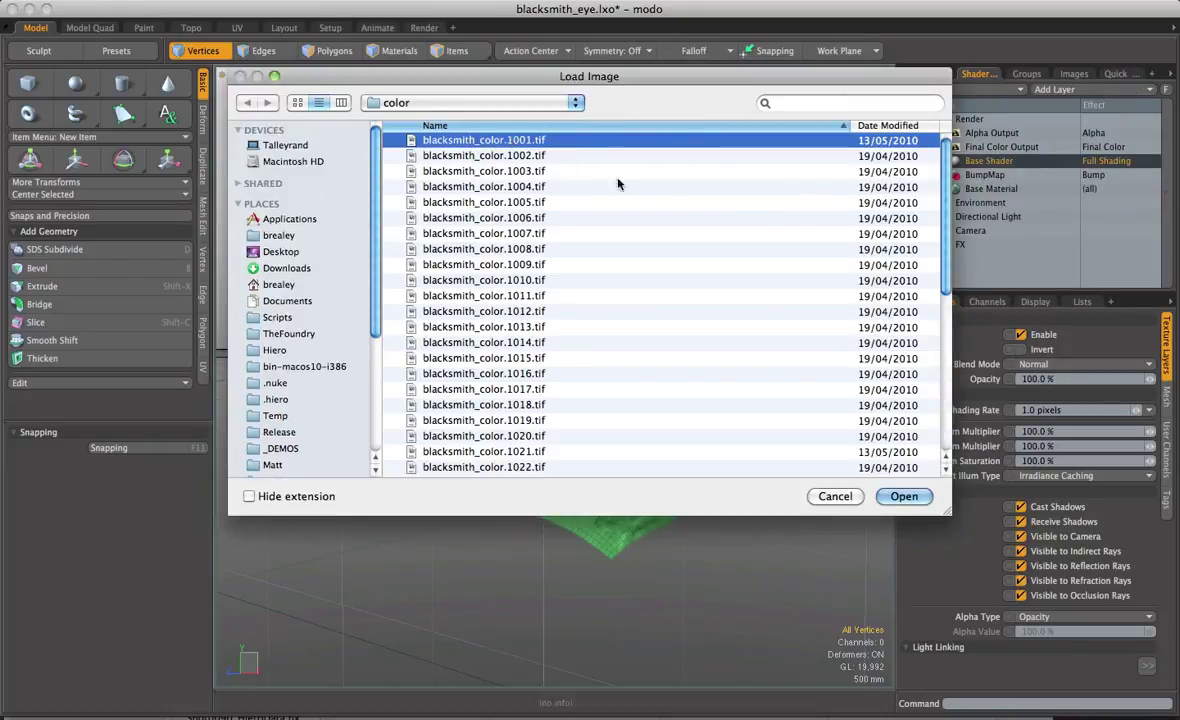
click(901, 503)
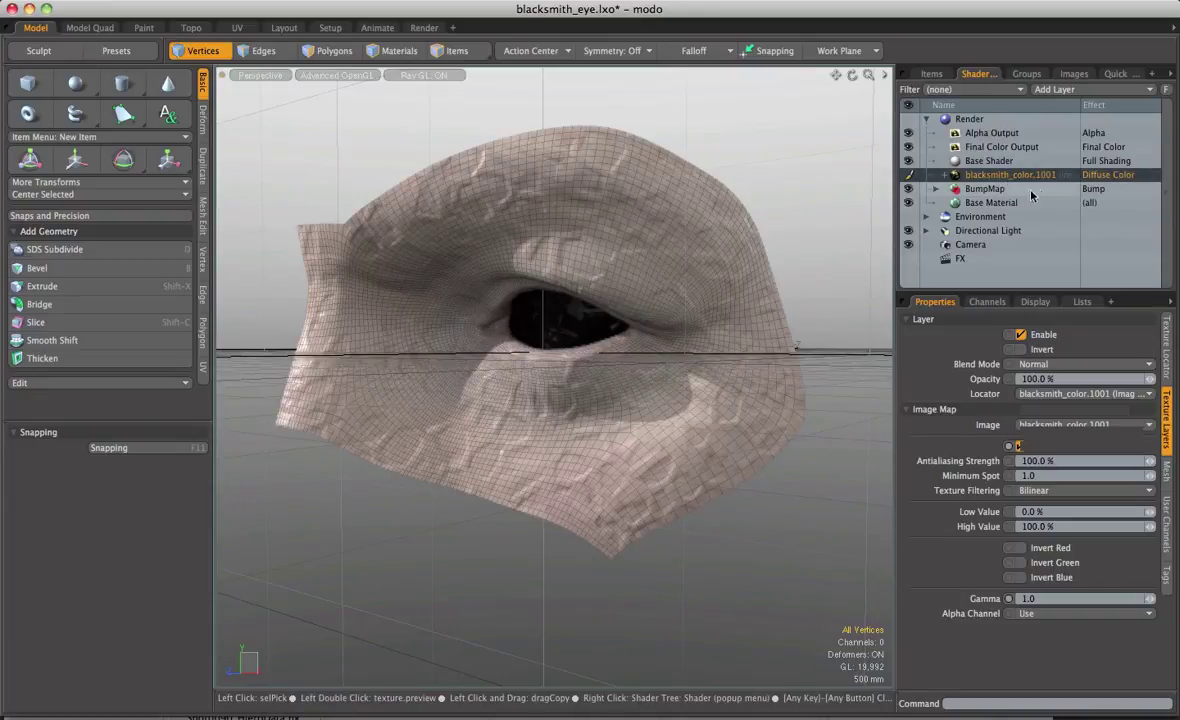
right_click(1115, 180)
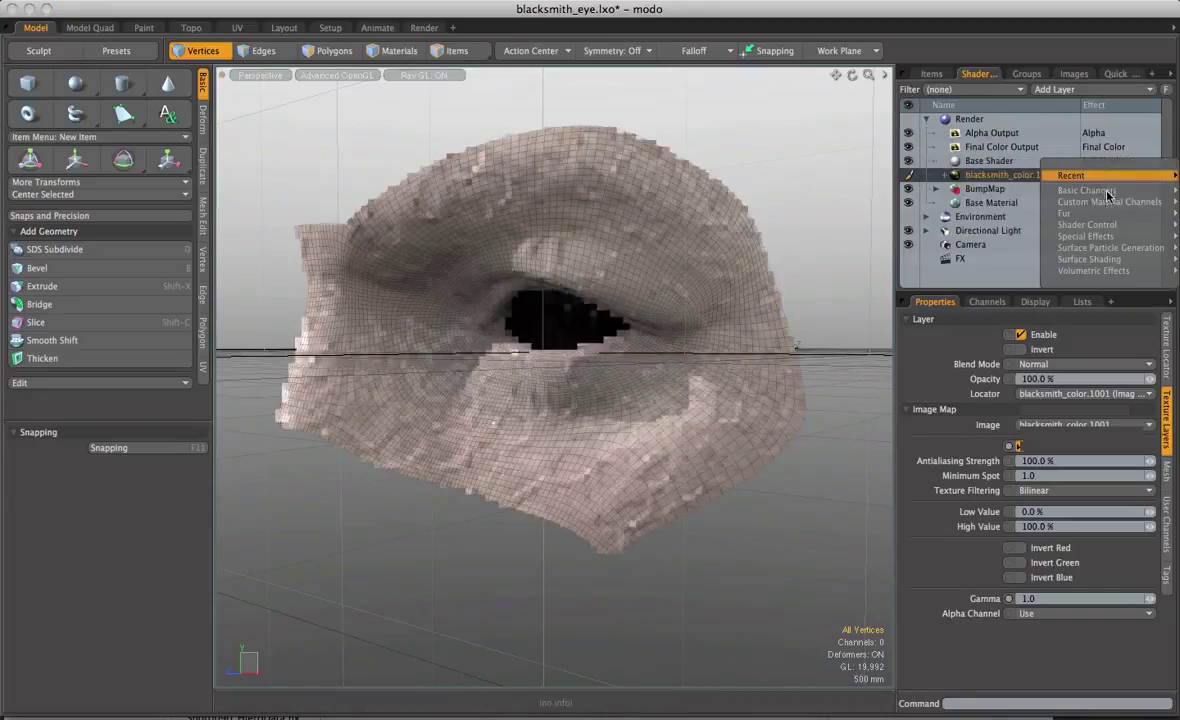
mouse_move(1095, 268)
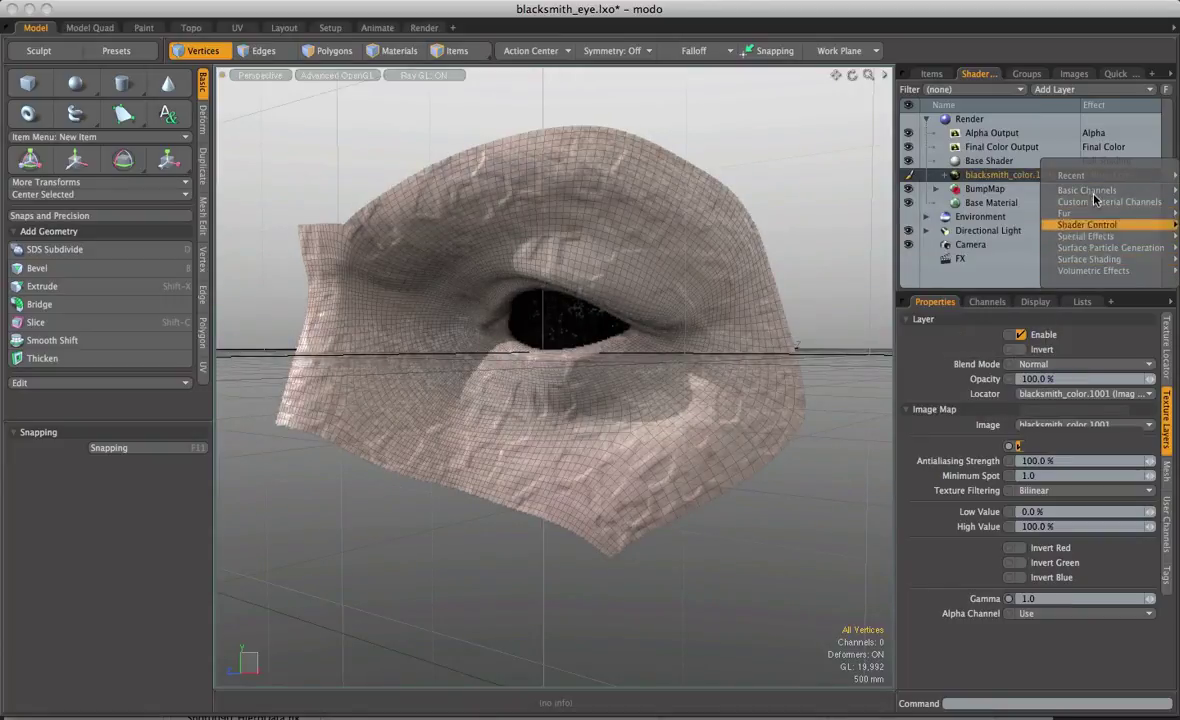
click(980, 56)
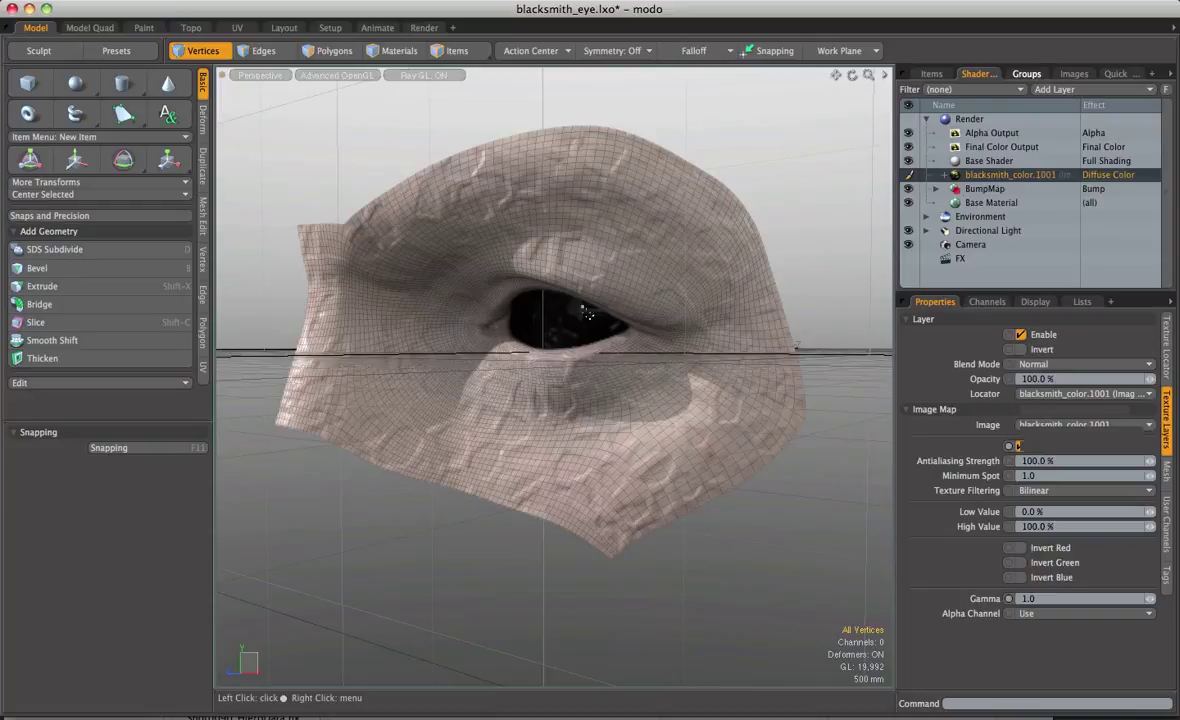
Create a new separate sphere and move it along X to 6.8 m.
alt+drag(686, 238, 559, 333)
key(1)
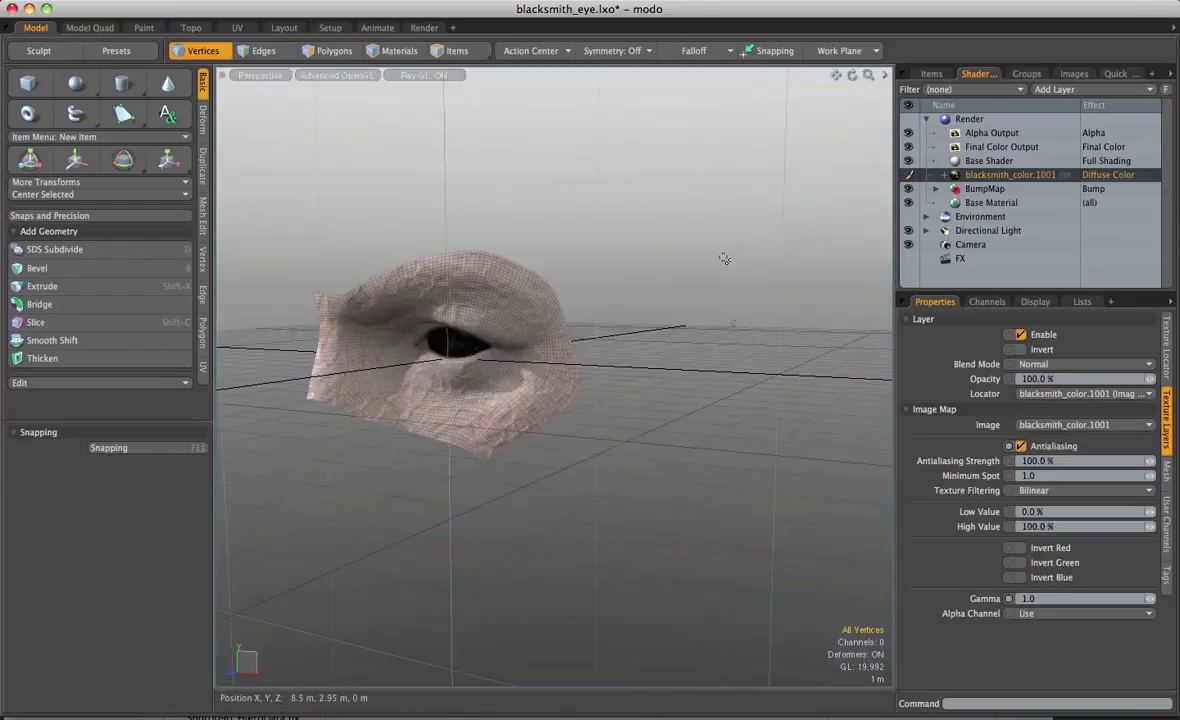
click(80, 88)
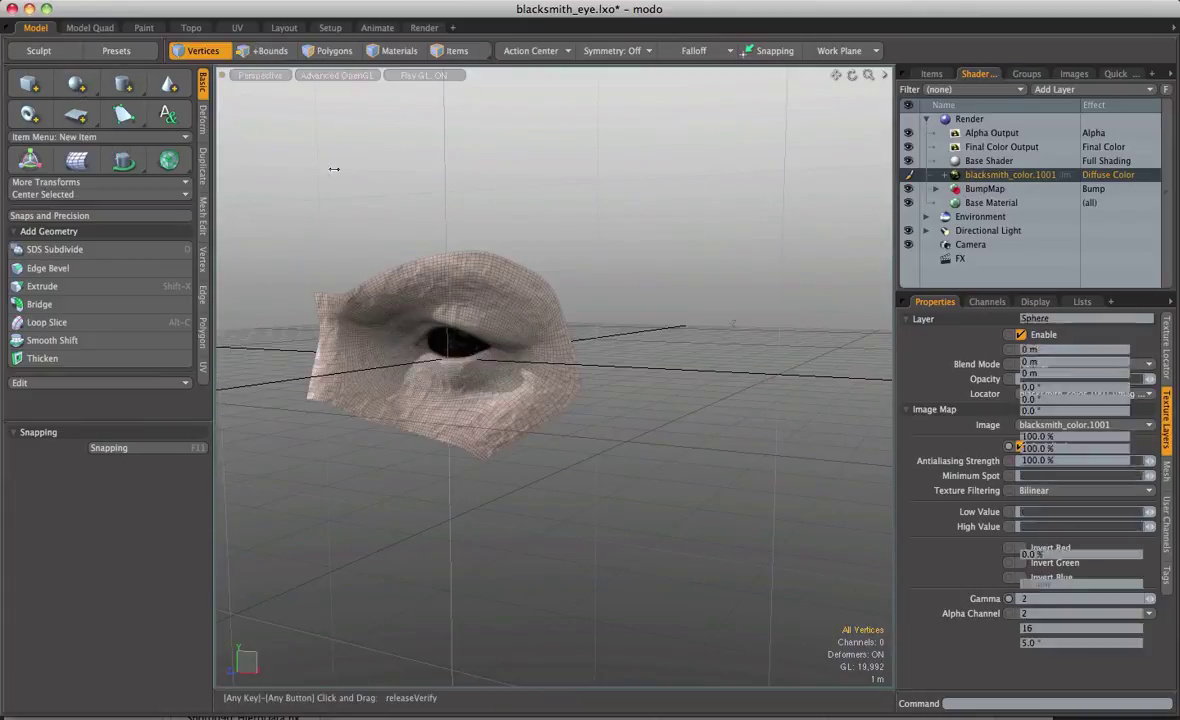
click(77, 160)
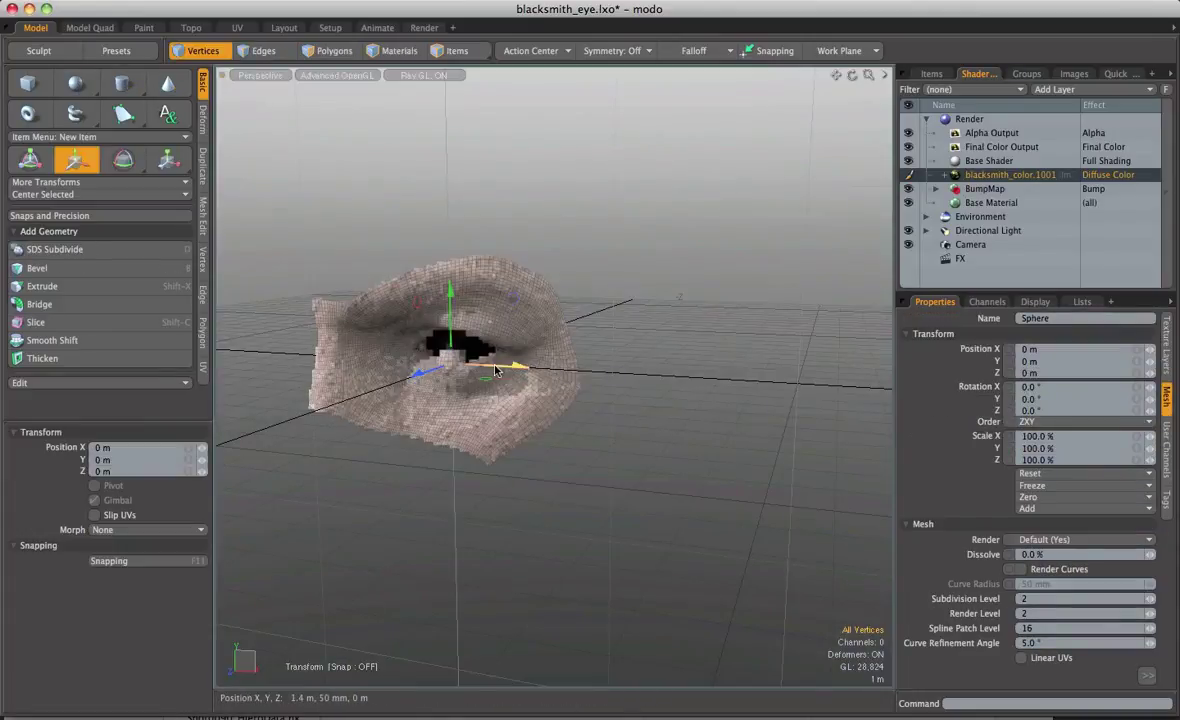
mouse_move(489, 368)
mouse_down()
mouse_move(690, 369)
mouse_move(760, 410)
mouse_up()
View the eye and sphere from the front and inspect the Base Material settings.
alt+drag(487, 296, 305, 288)
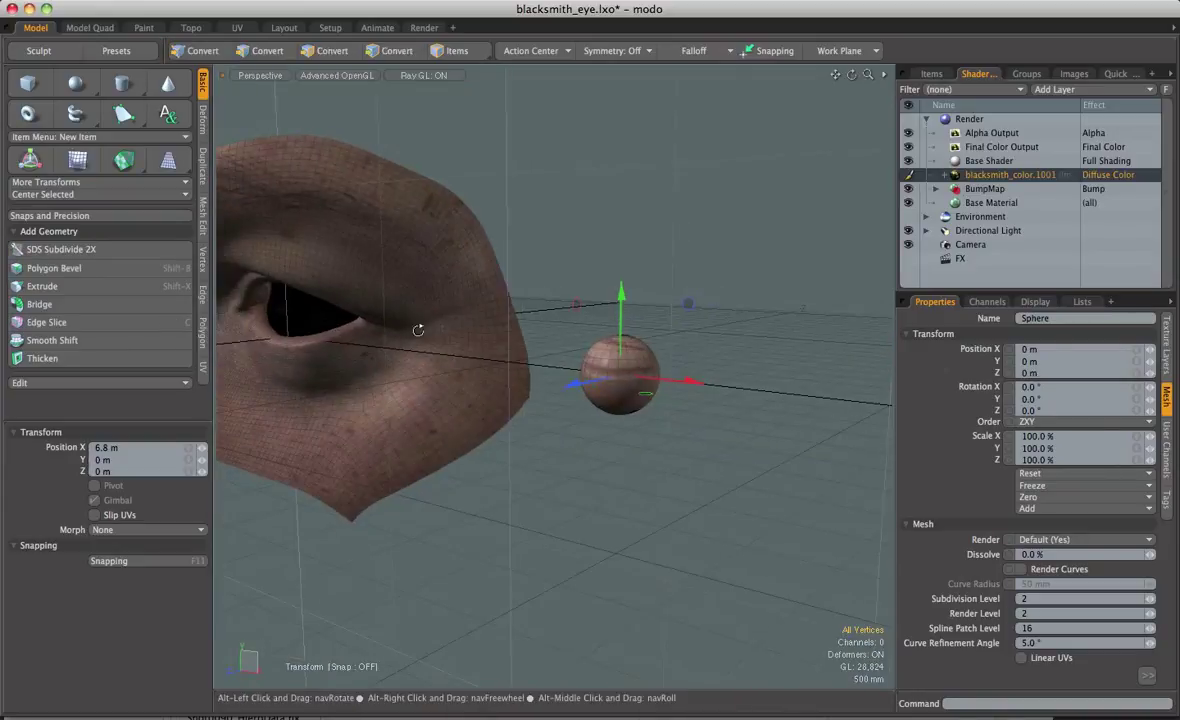
alt+drag(648, 374, 730, 397)
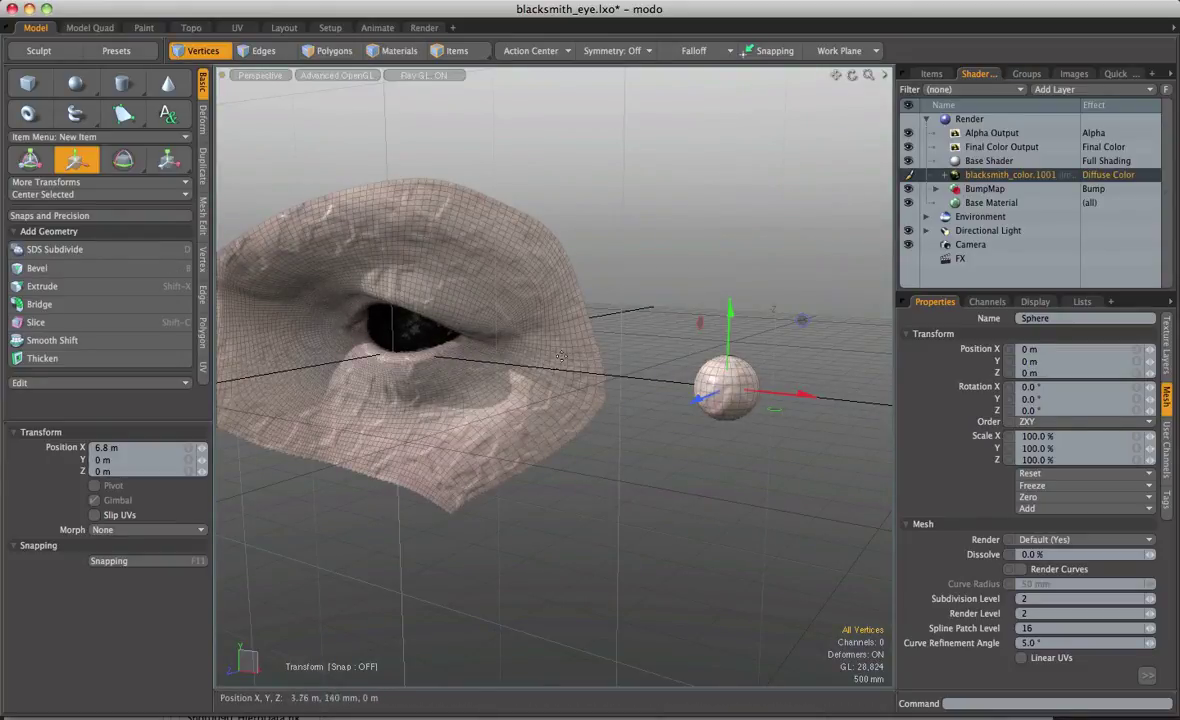
click(1008, 200)
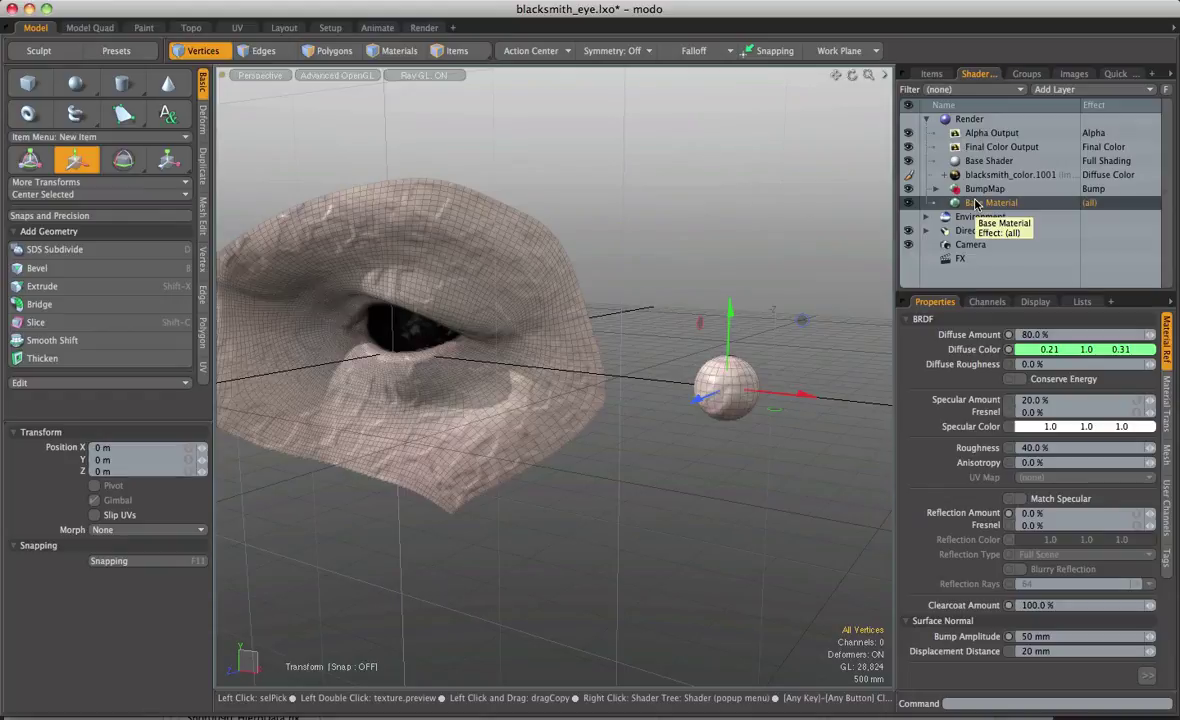
Switch the selection mode from Vertices to Items with the 5 key.
key(5)
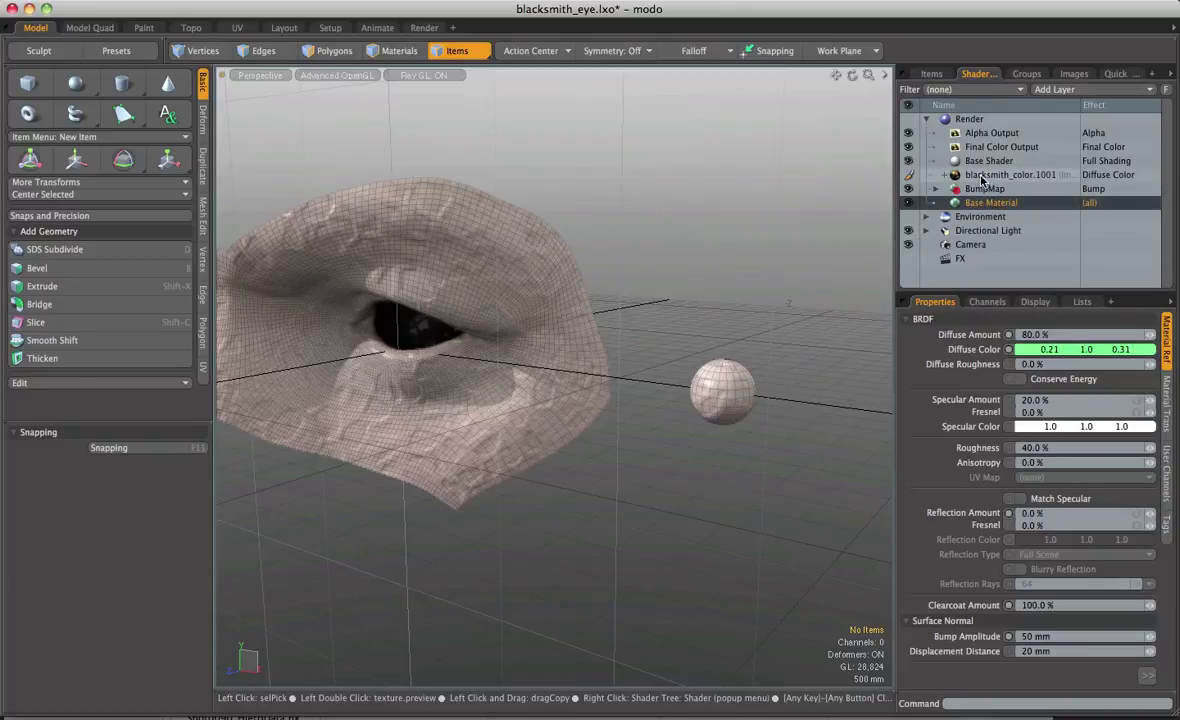
Select the eye mesh and assign it a new material named Face.
click(556, 337)
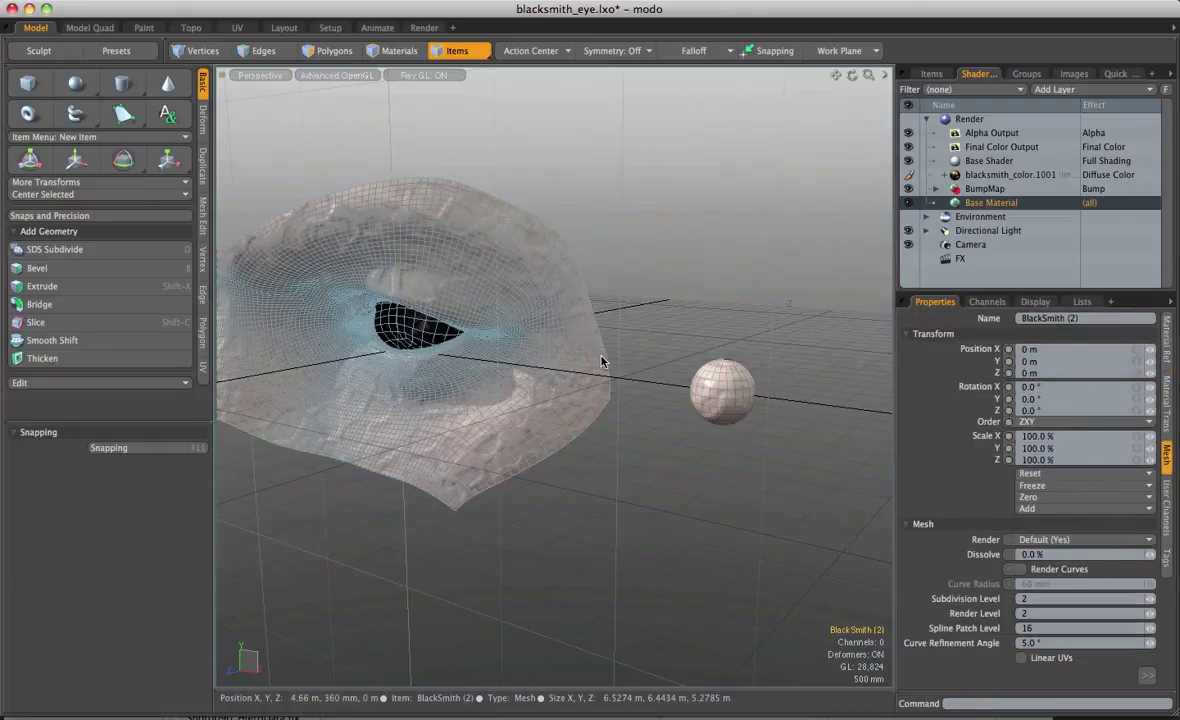
key(m)
drag(600, 268, 655, 274)
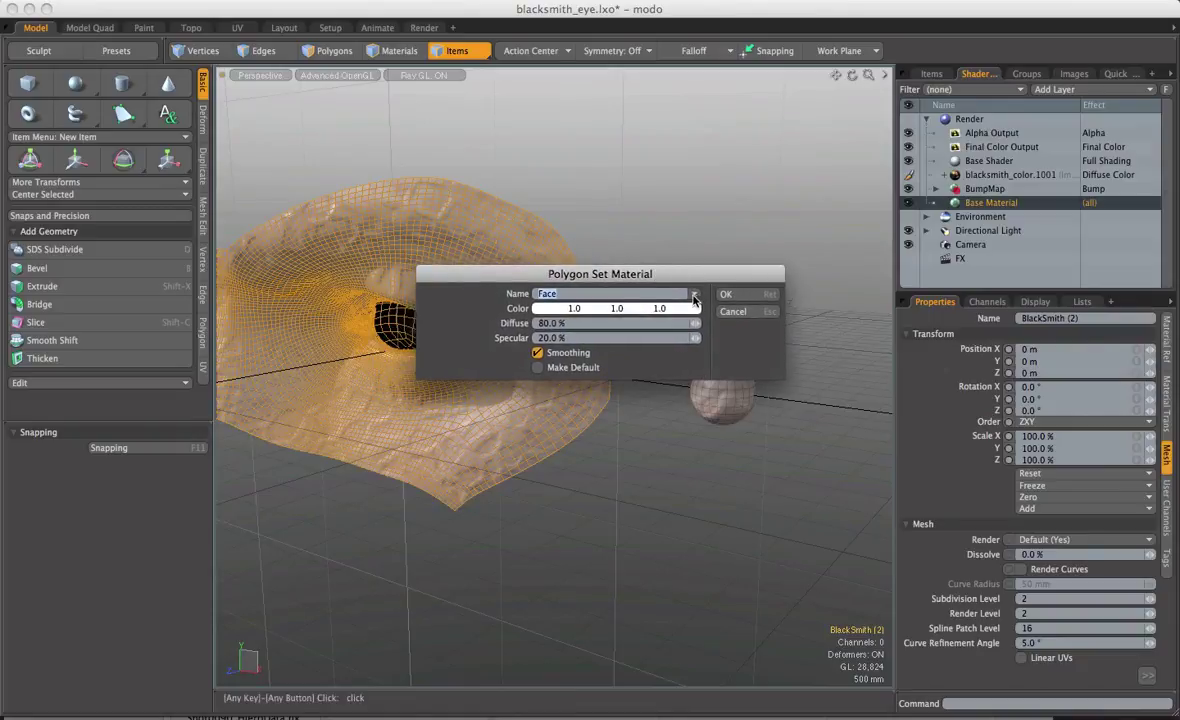
click(583, 294)
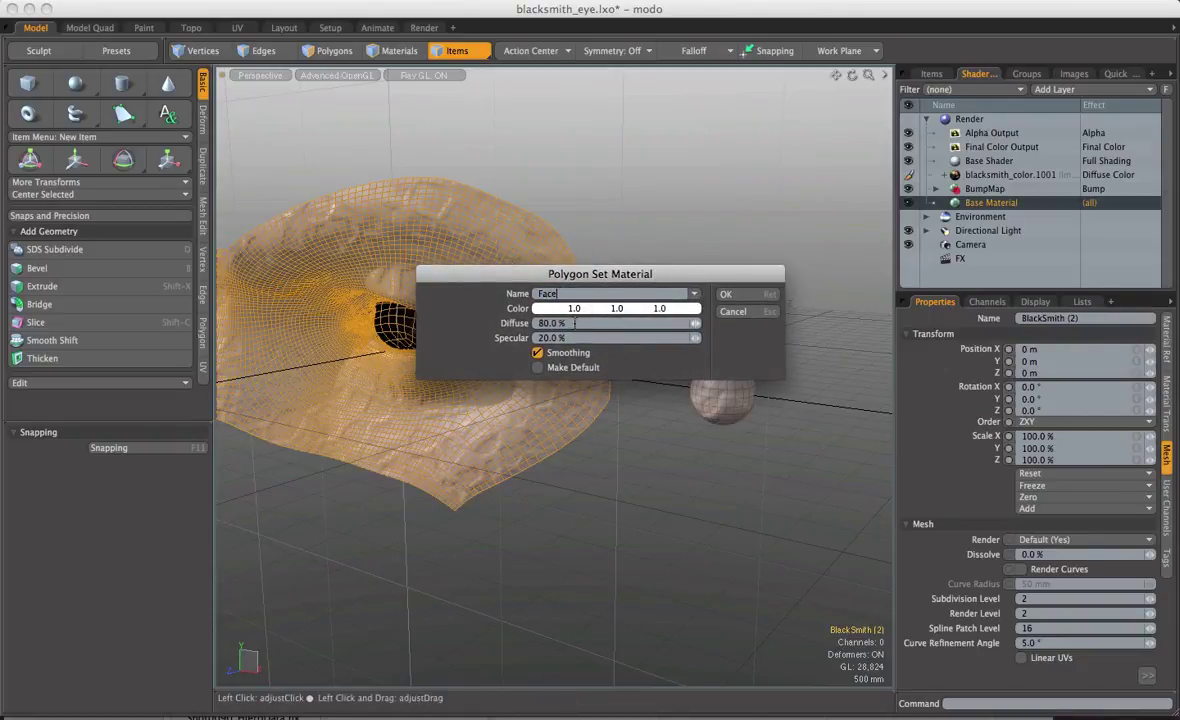
click(754, 297)
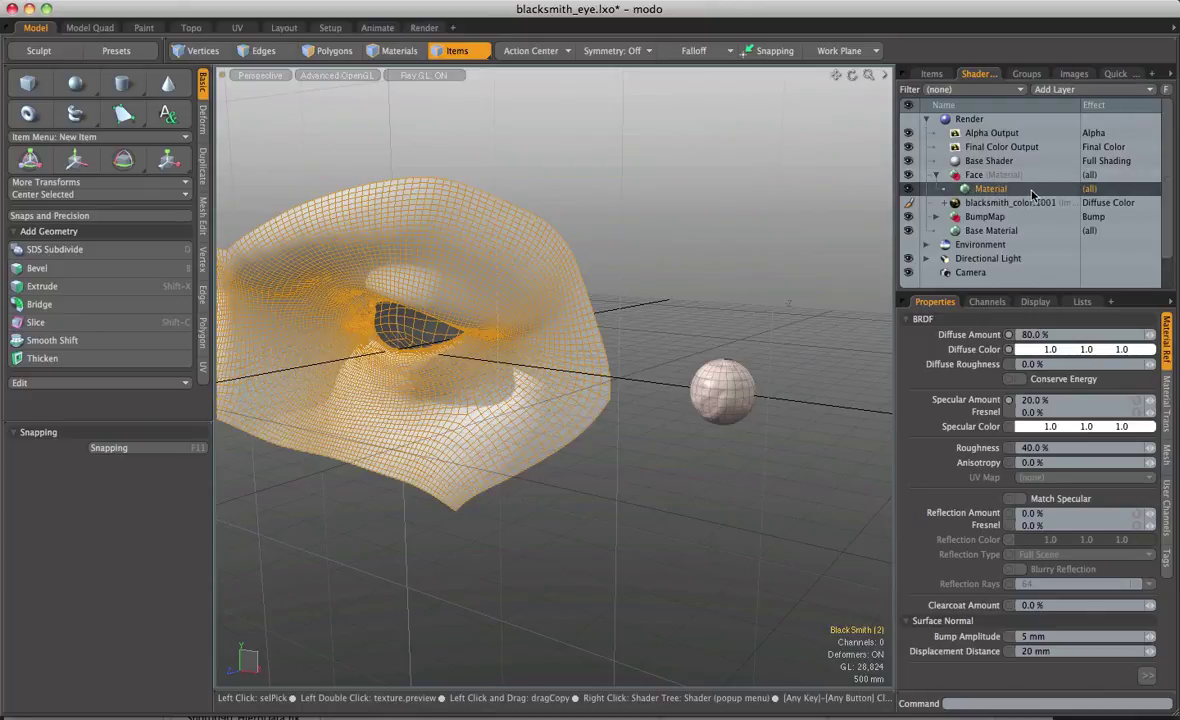
click(608, 271)
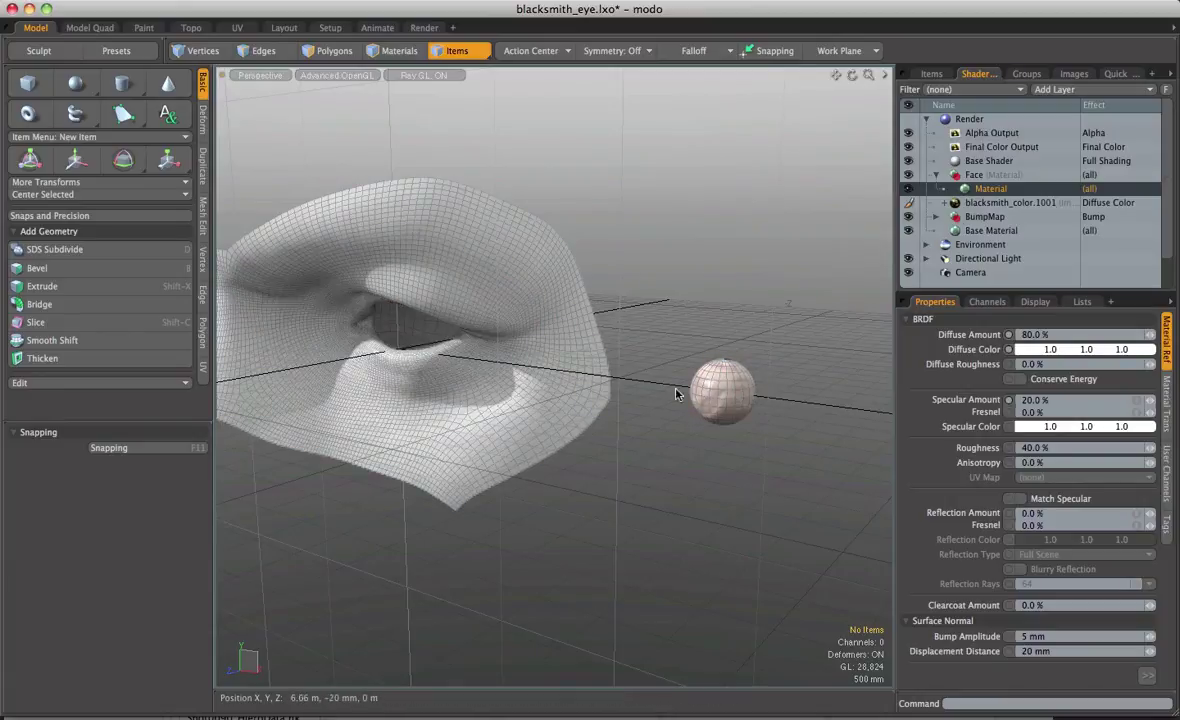
click(974, 175)
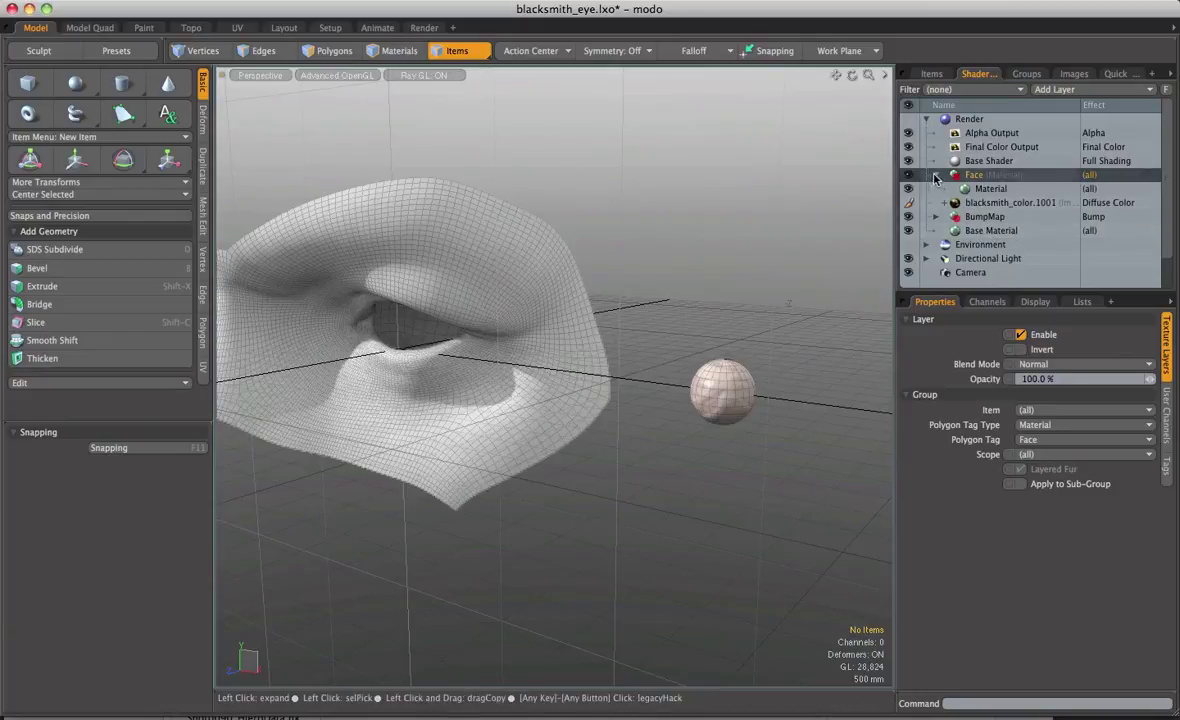
Inspect the Base Material, BumpMap, blacksmith_color.1001 and Face material layers.
click(981, 232)
click(1084, 218)
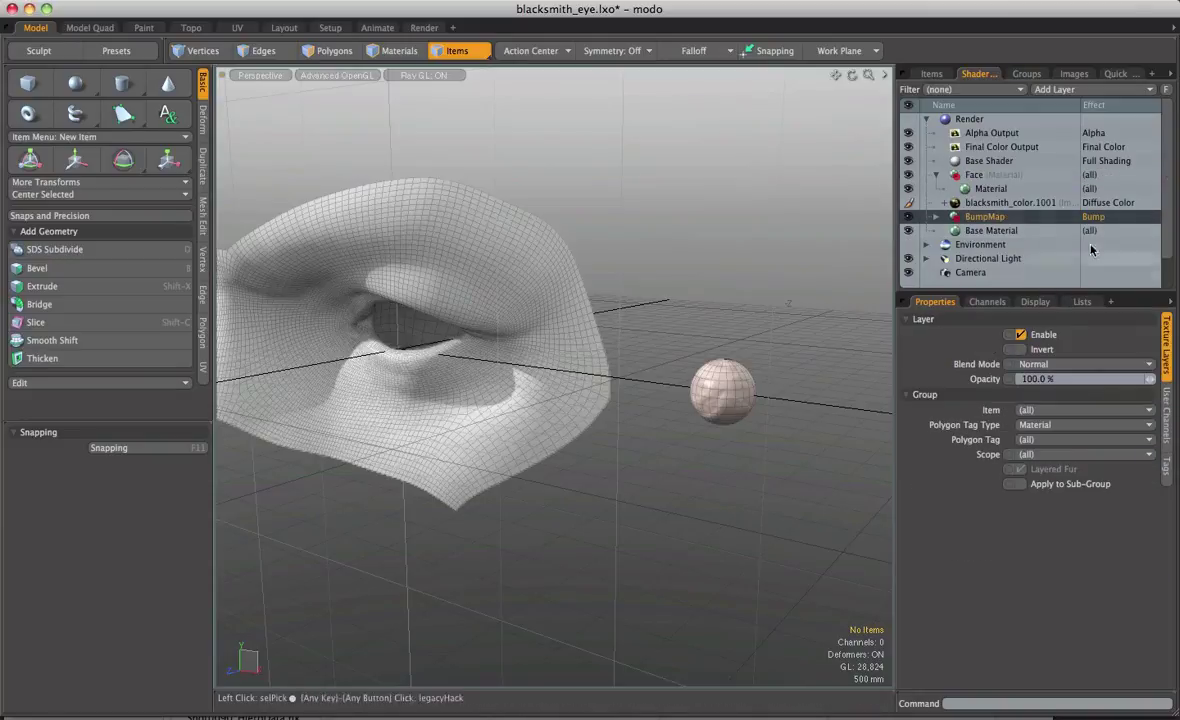
click(920, 200)
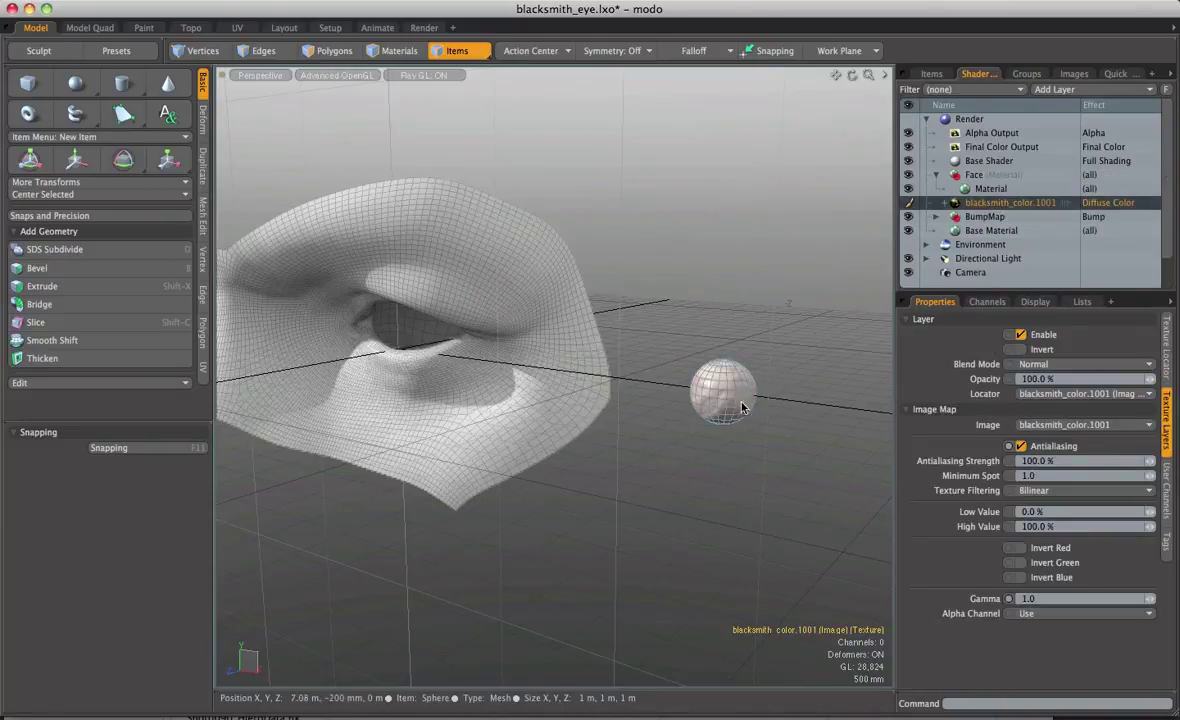
click(970, 176)
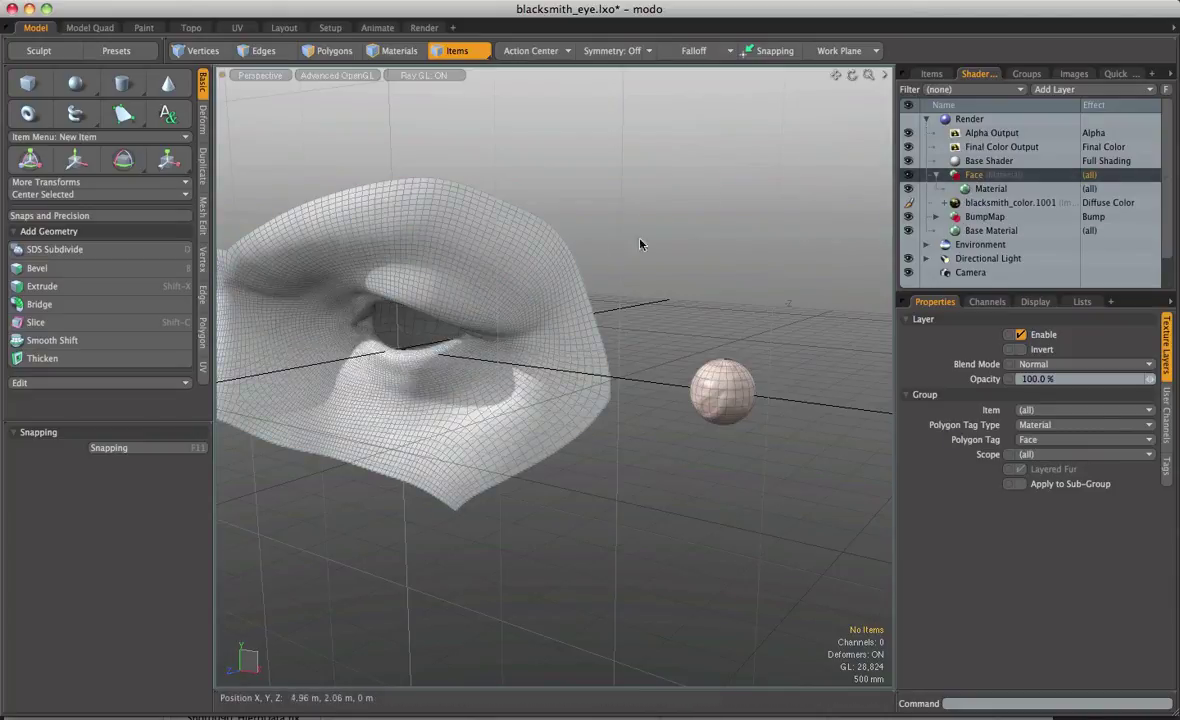
click(990, 189)
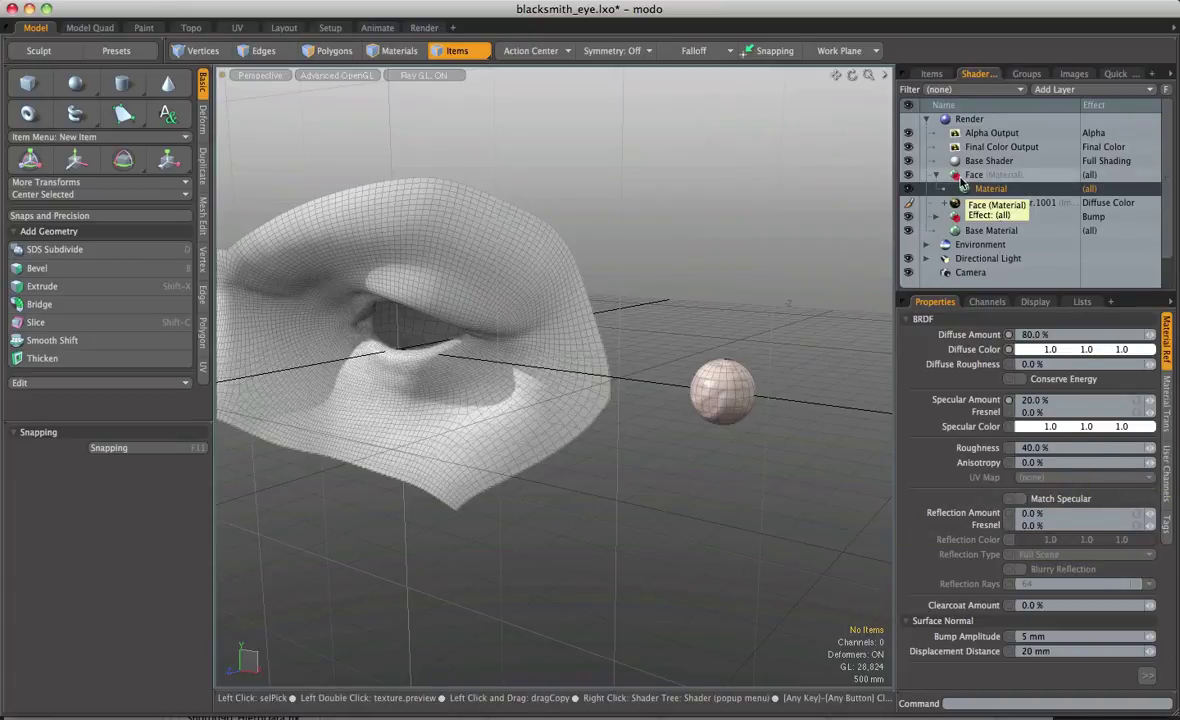
Drag BumpMap above the Face material group, then collapse the Face group.
drag(975, 216, 978, 172)
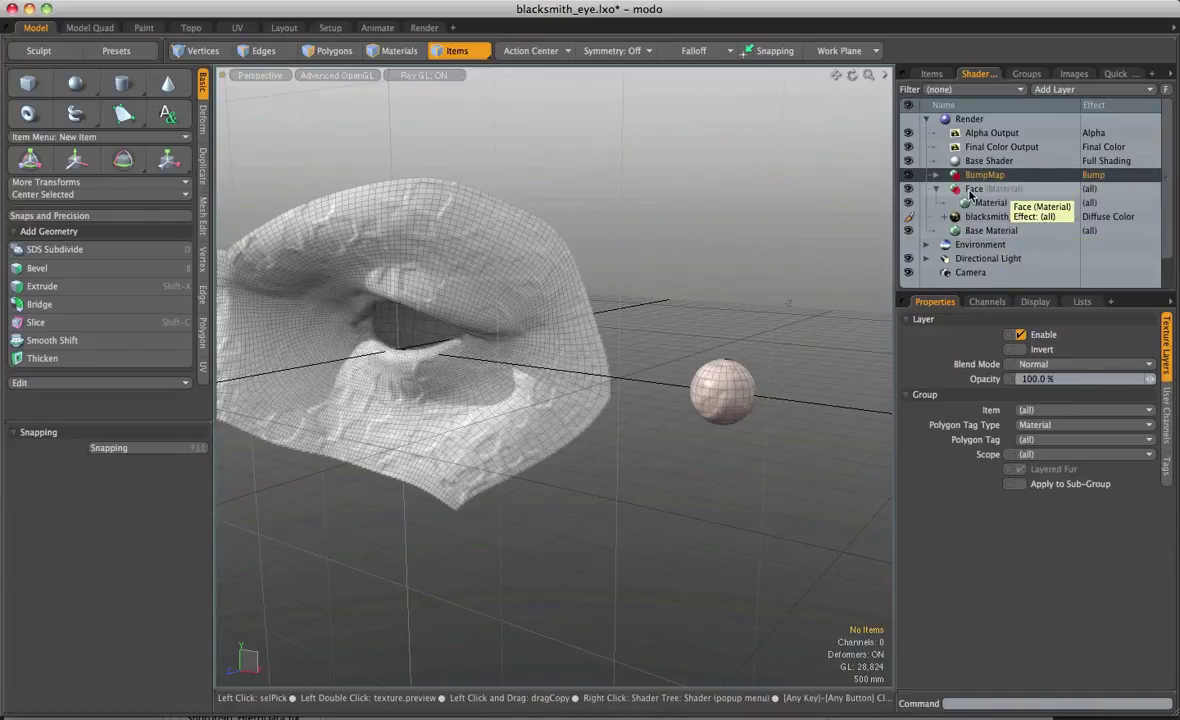
click(1000, 189)
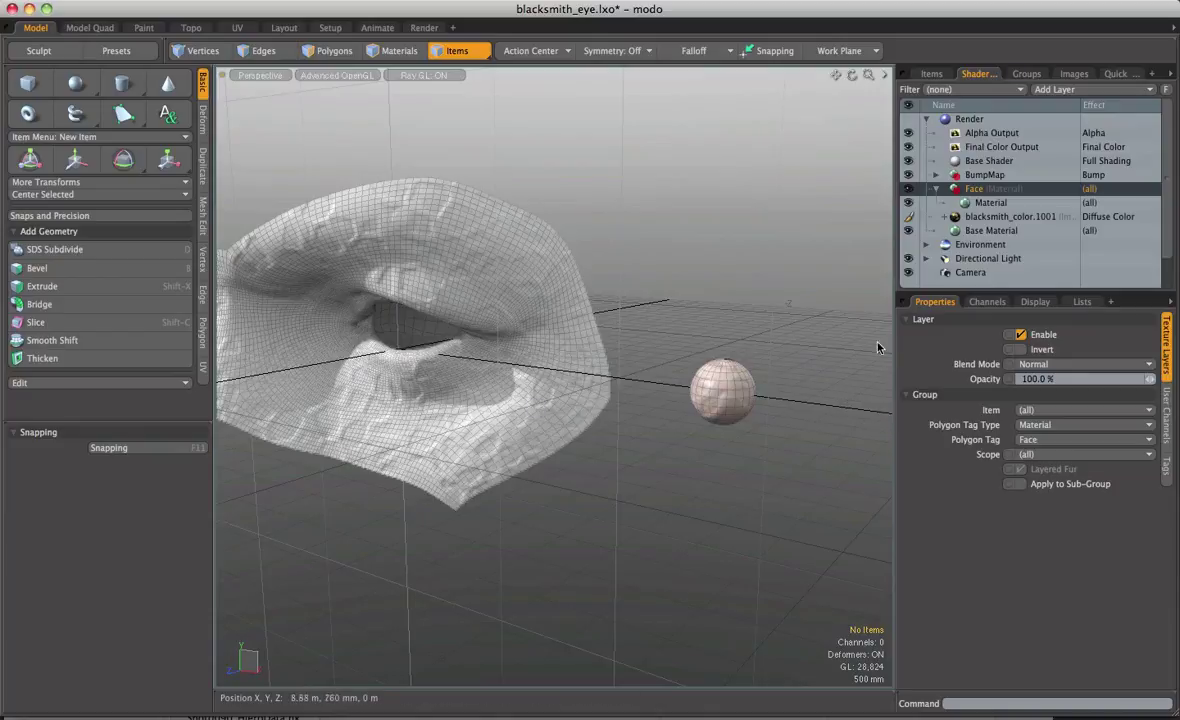
click(936, 189)
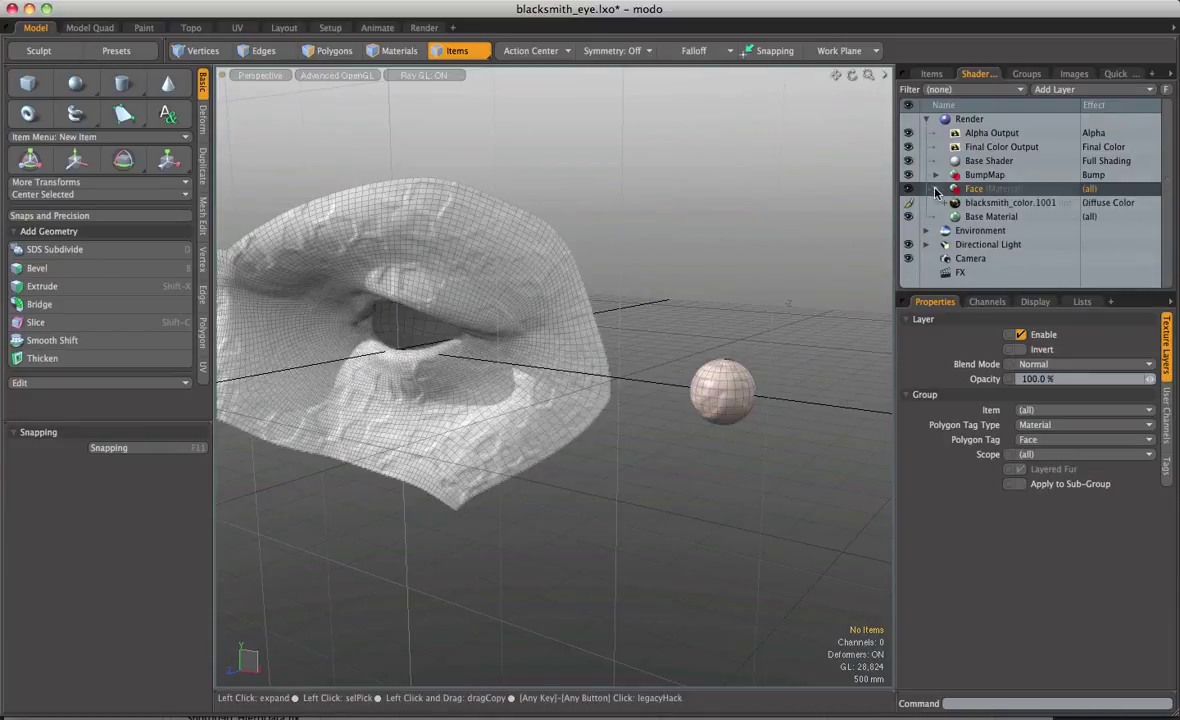
Add a new group layer under Base Shader with its Item set to Sphere.
click(986, 160)
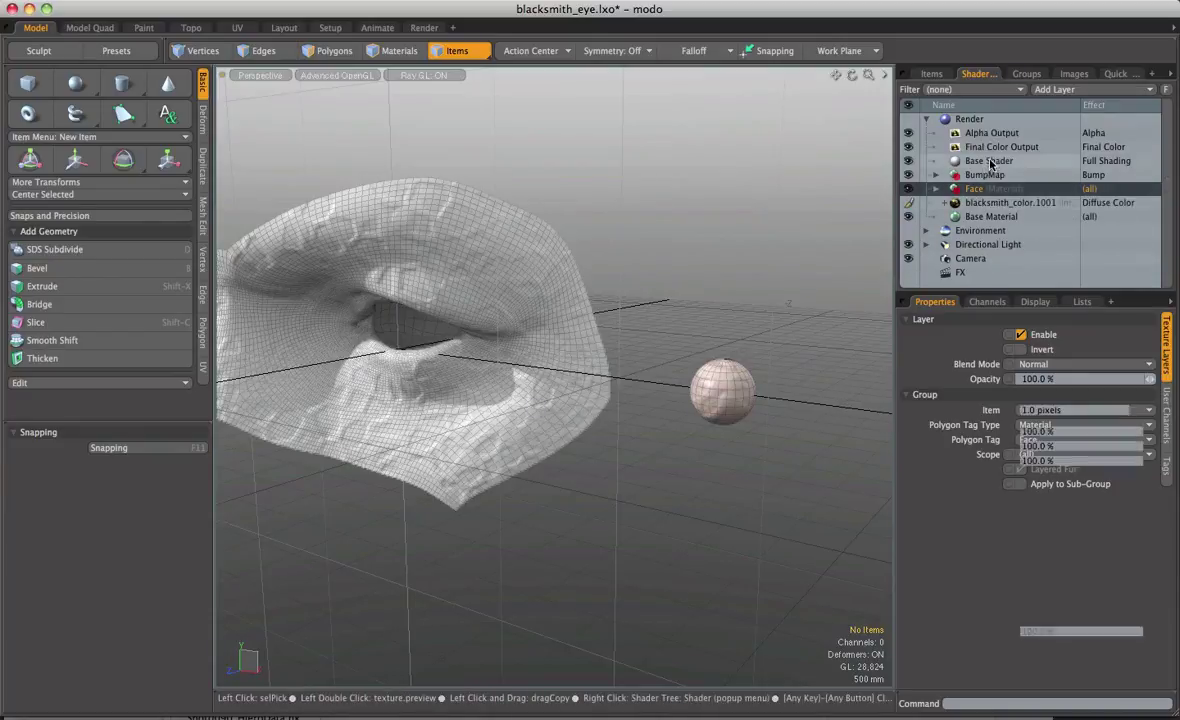
click(1077, 91)
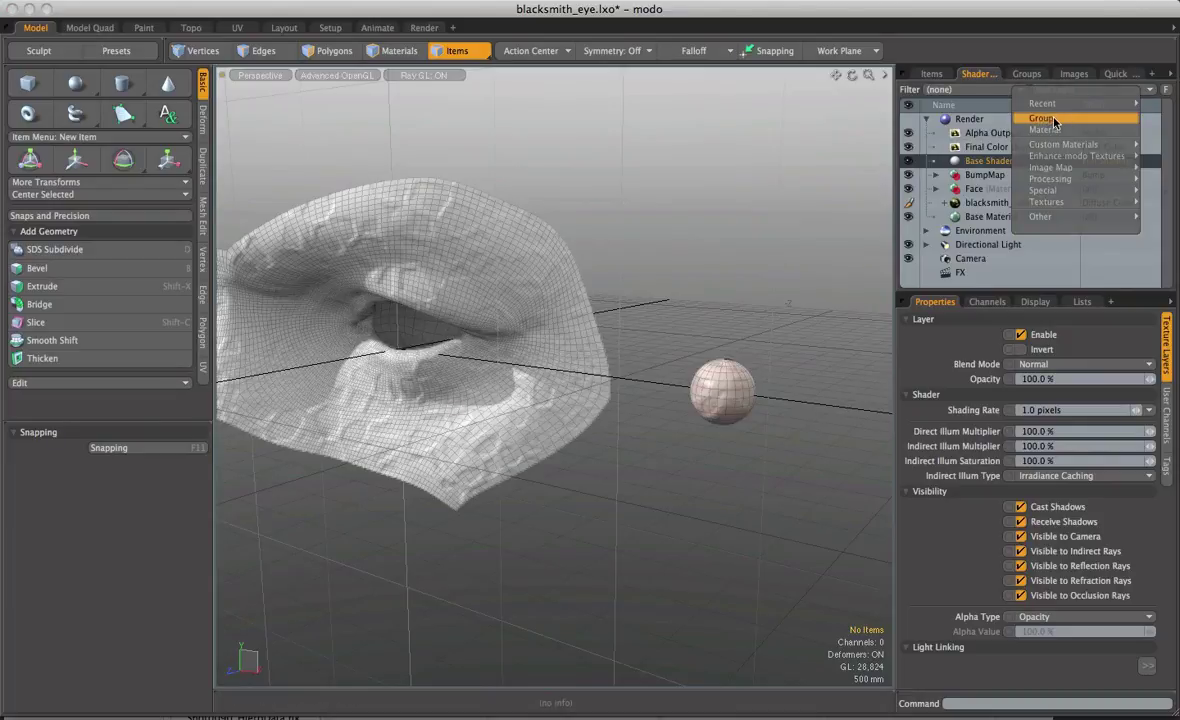
click(1043, 118)
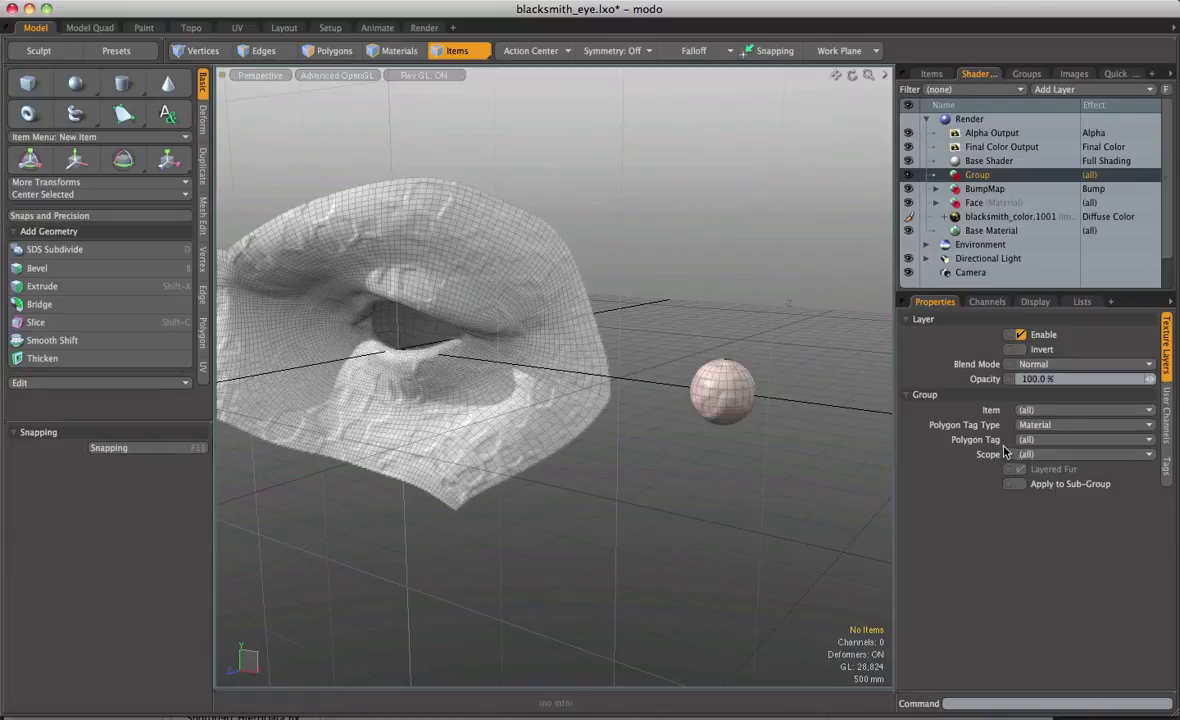
click(1071, 411)
click(1066, 445)
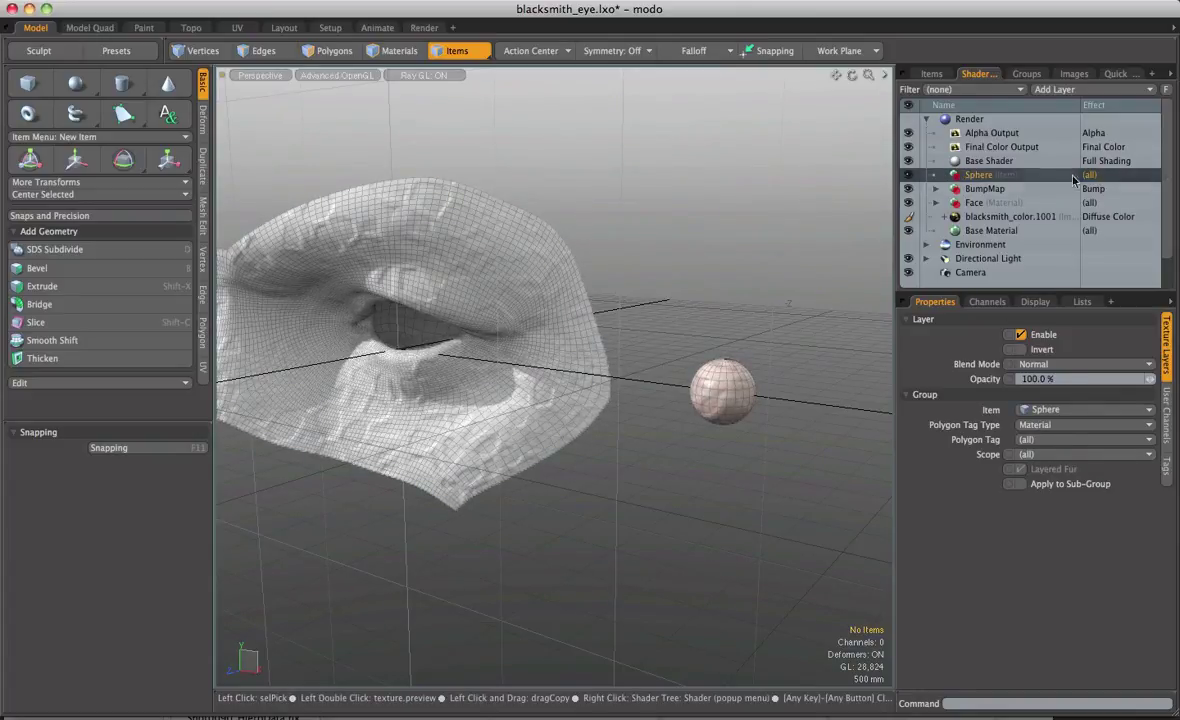
Add a Checker texture inside the Sphere group and select the Checker layer.
click(1072, 90)
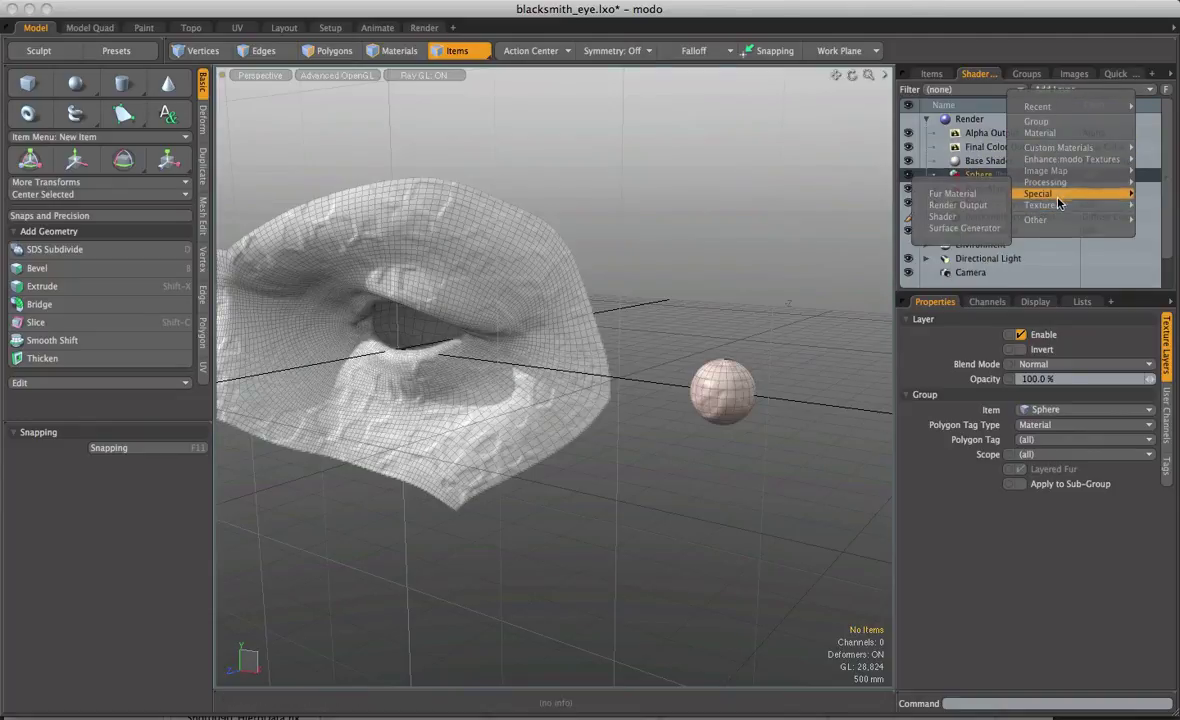
mouse_move(1063, 210)
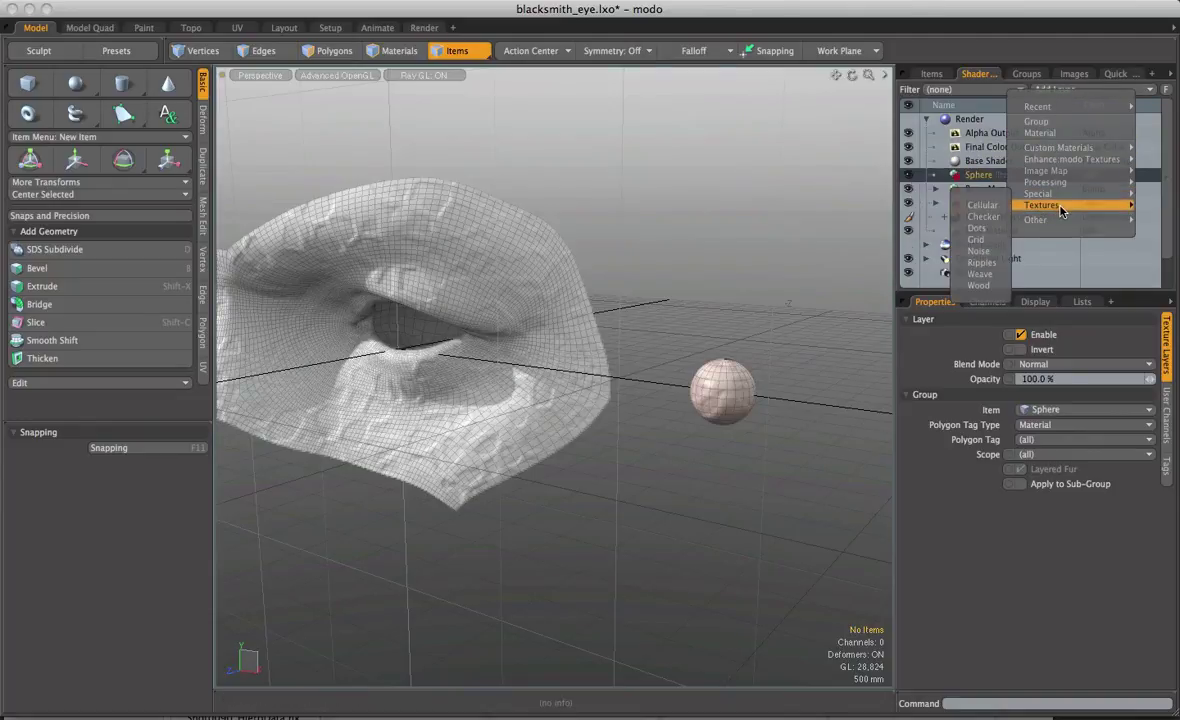
click(1000, 218)
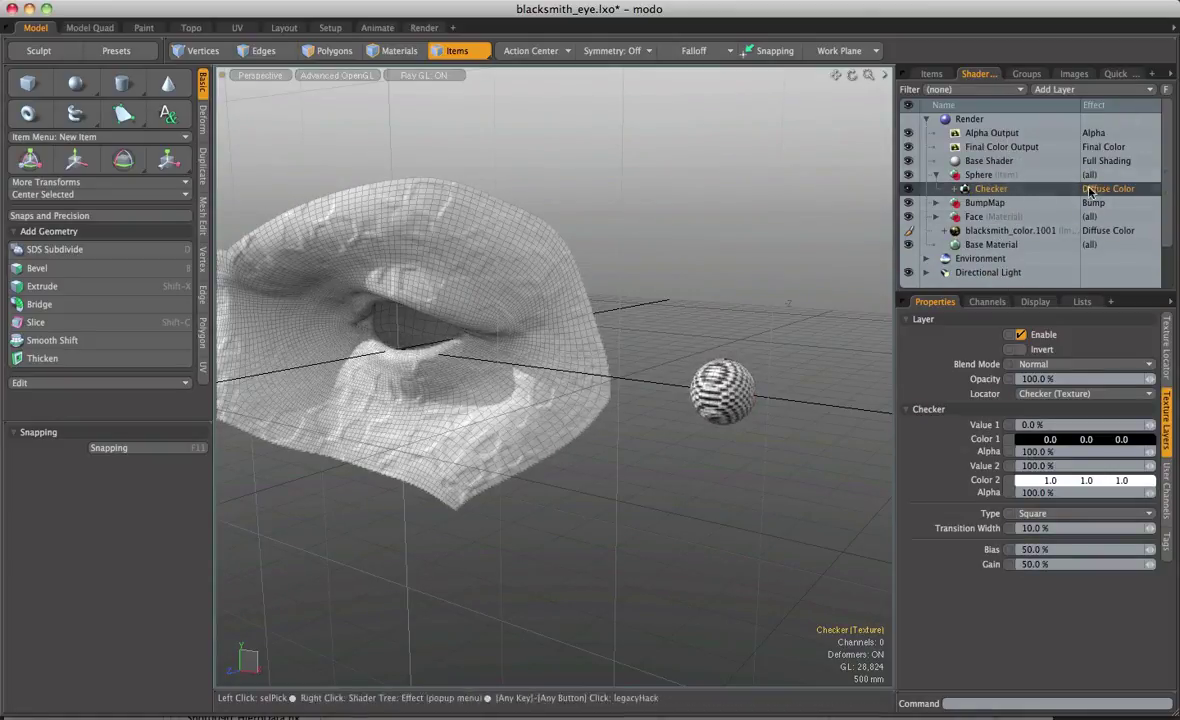
click(976, 176)
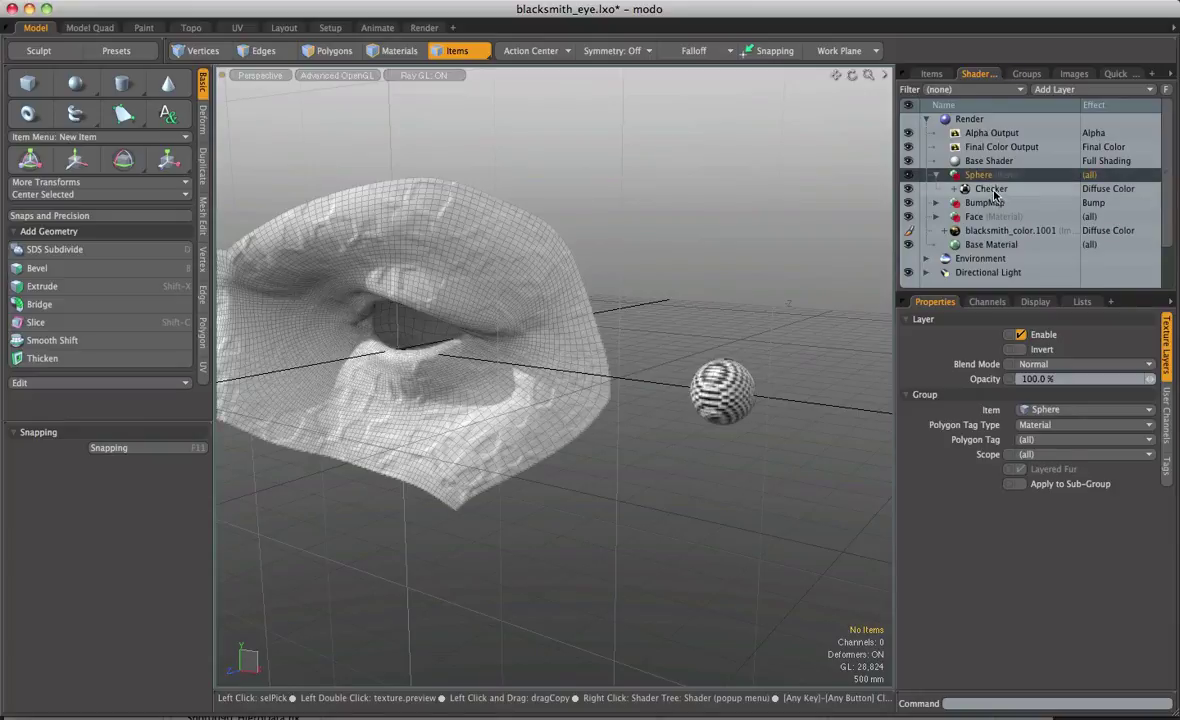
click(994, 189)
Delete the Checker texture layer from the Sphere group.
right_click(996, 190)
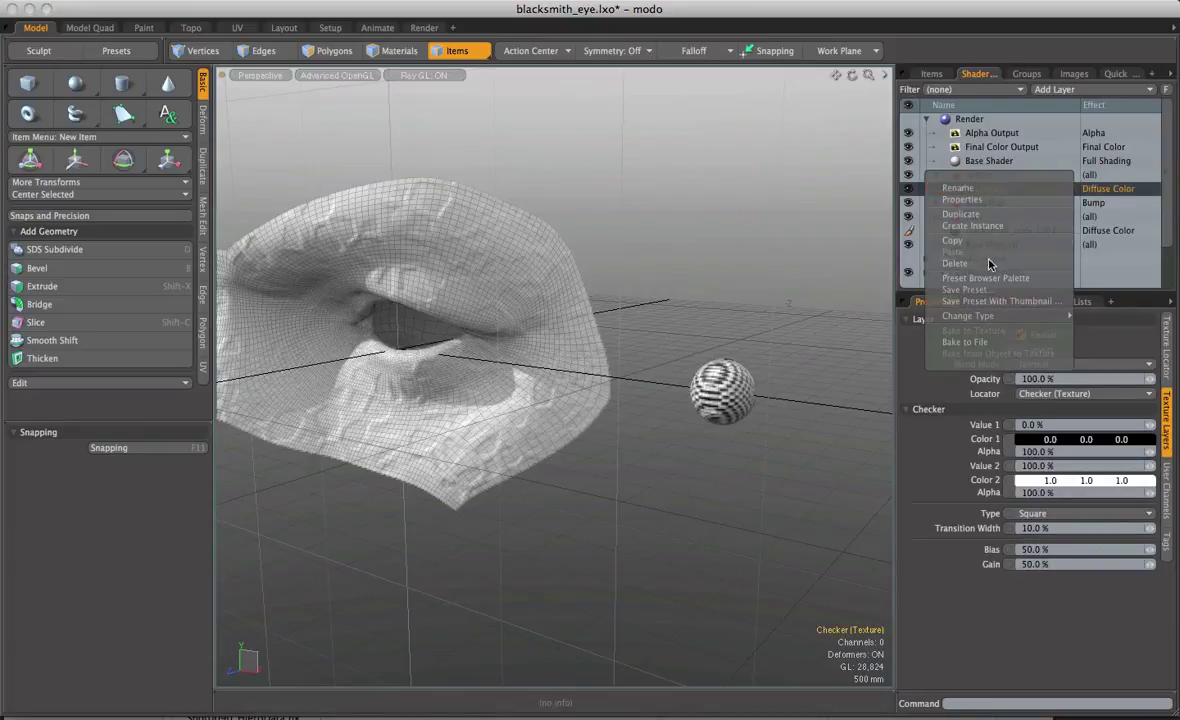
click(916, 244)
key(Delete)
Add a Constant layer to the Sphere group with red value 0.6, then collapse the group.
click(978, 175)
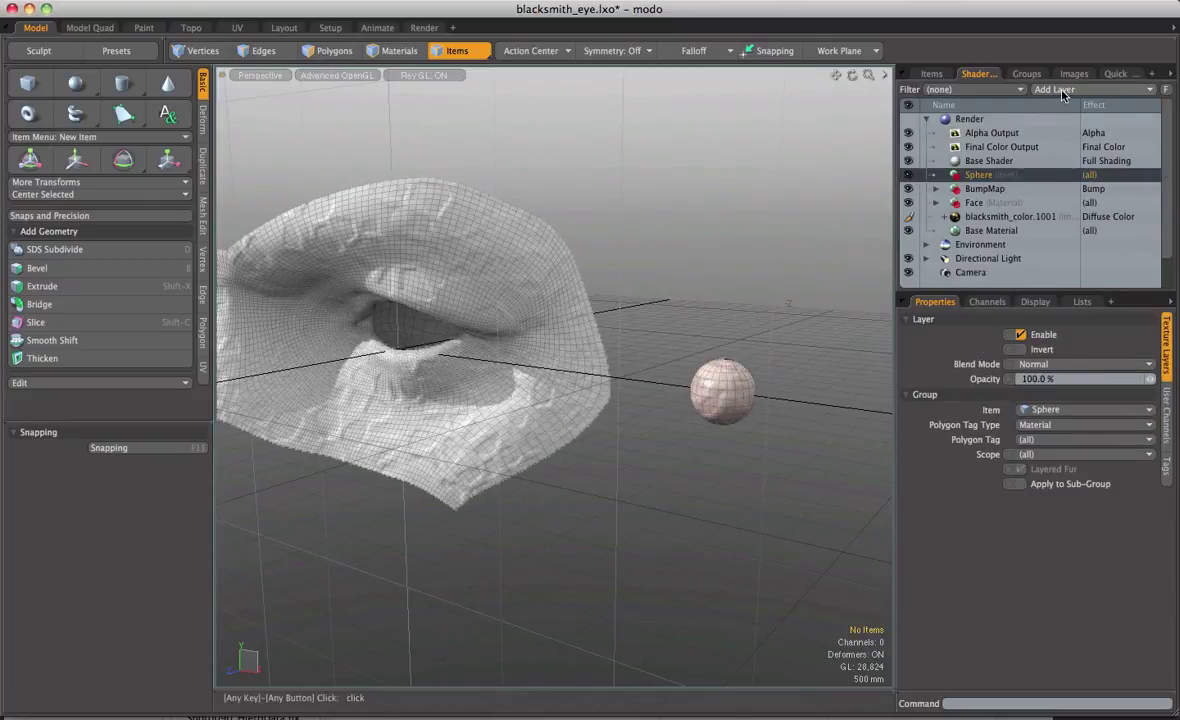
click(1062, 91)
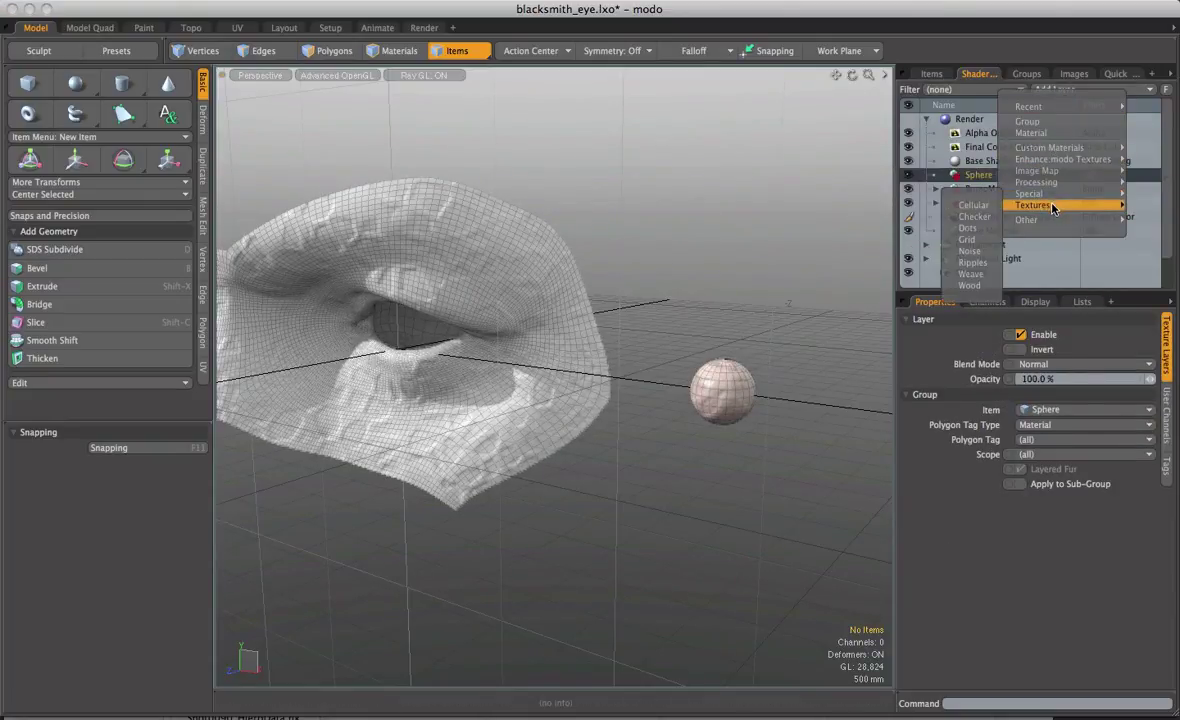
mouse_move(1056, 195)
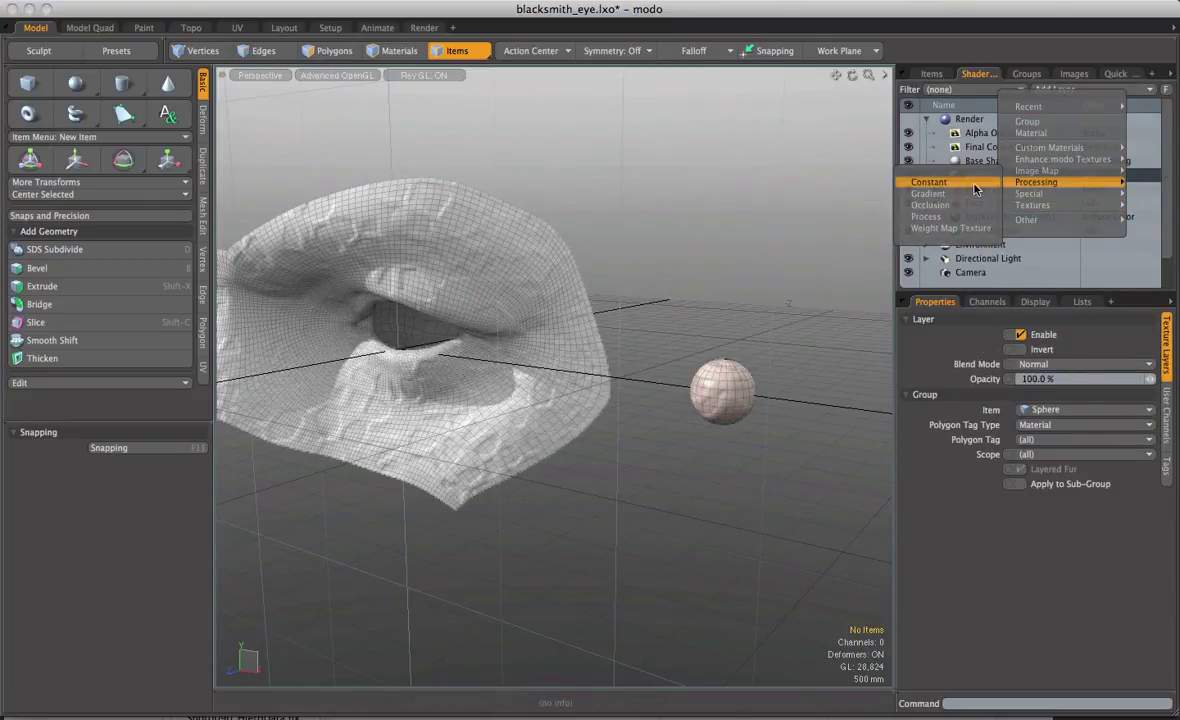
click(973, 171)
mouse_move(1046, 425)
mouse_down()
mouse_move(1064, 424)
mouse_move(1050, 430)
mouse_up()
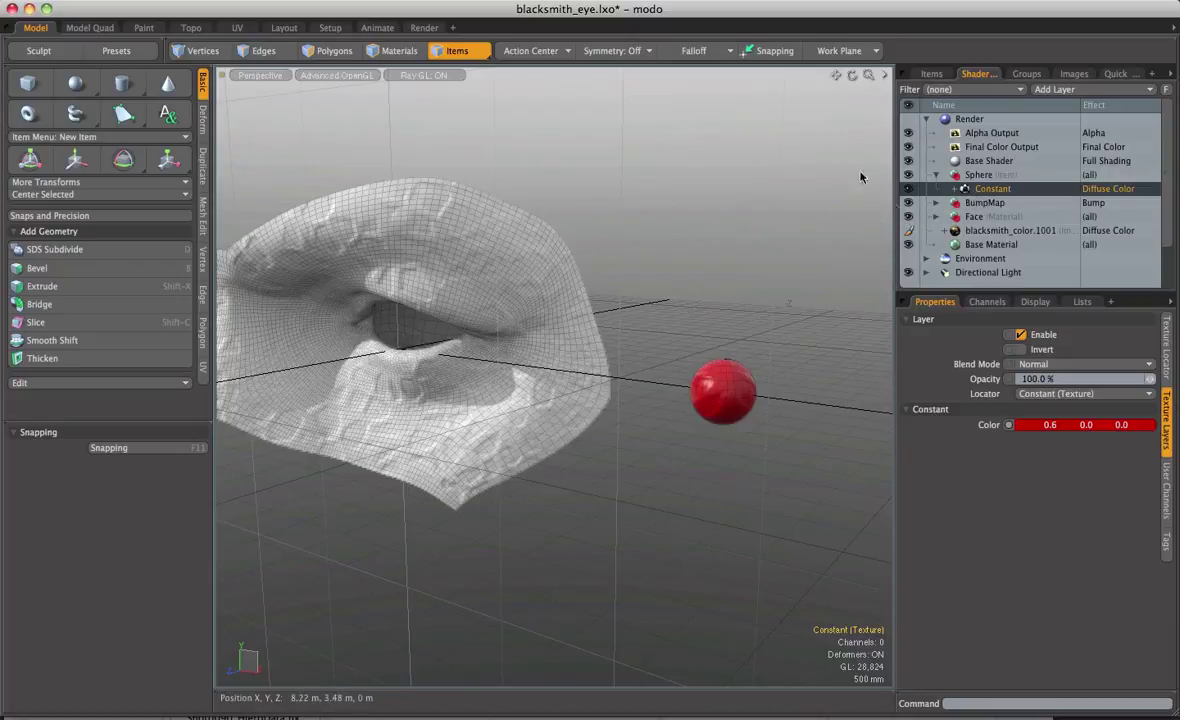
click(935, 175)
click(1003, 178)
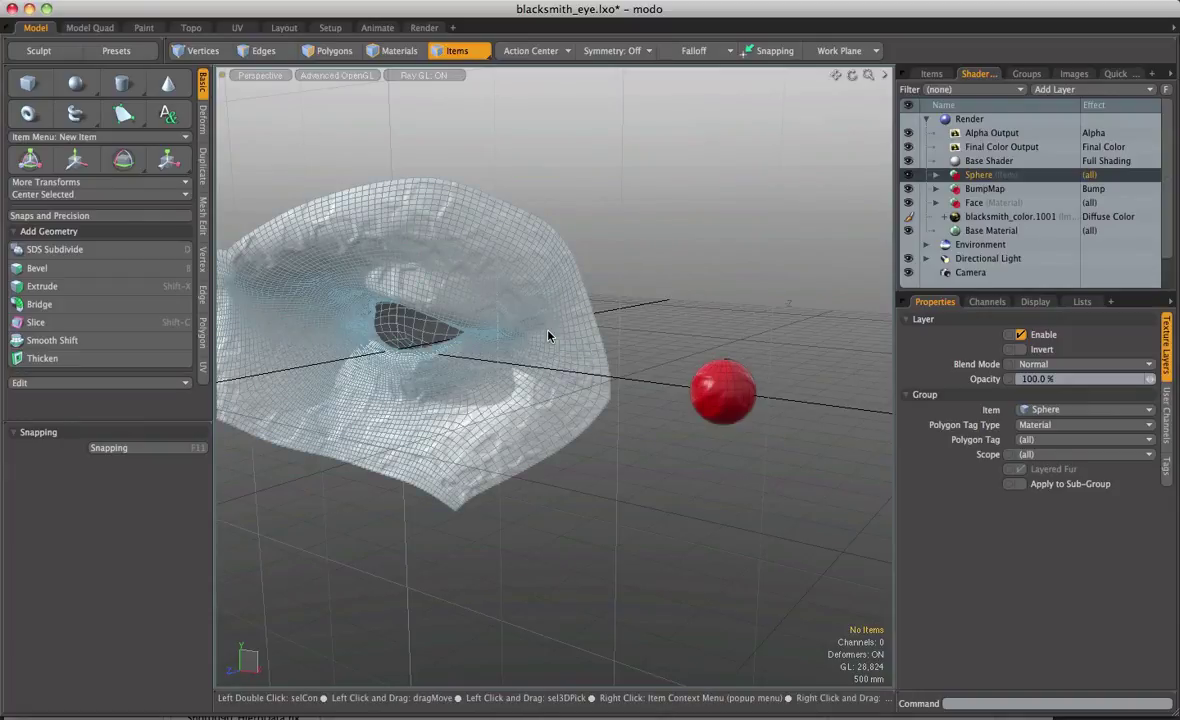
Delete the Face material group from the Shader Tree.
click(970, 203)
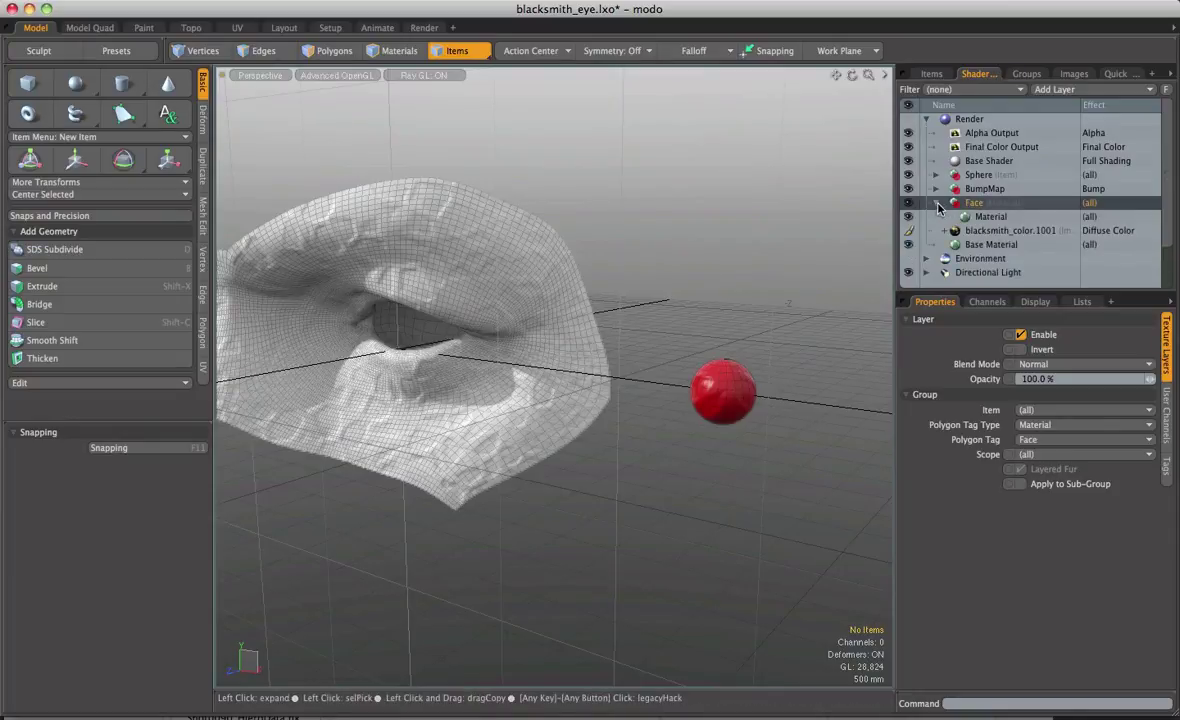
right_click(975, 204)
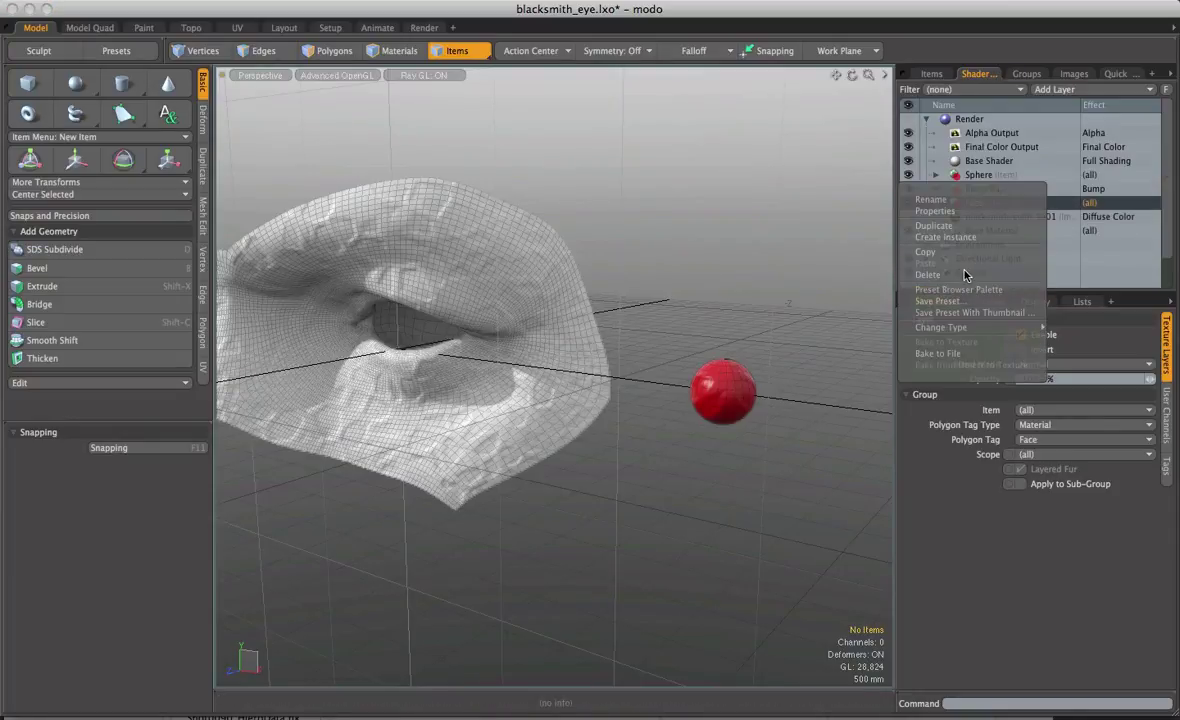
click(960, 255)
Add a new group under Base Shader limited to the BlackSmith (2) item.
click(978, 175)
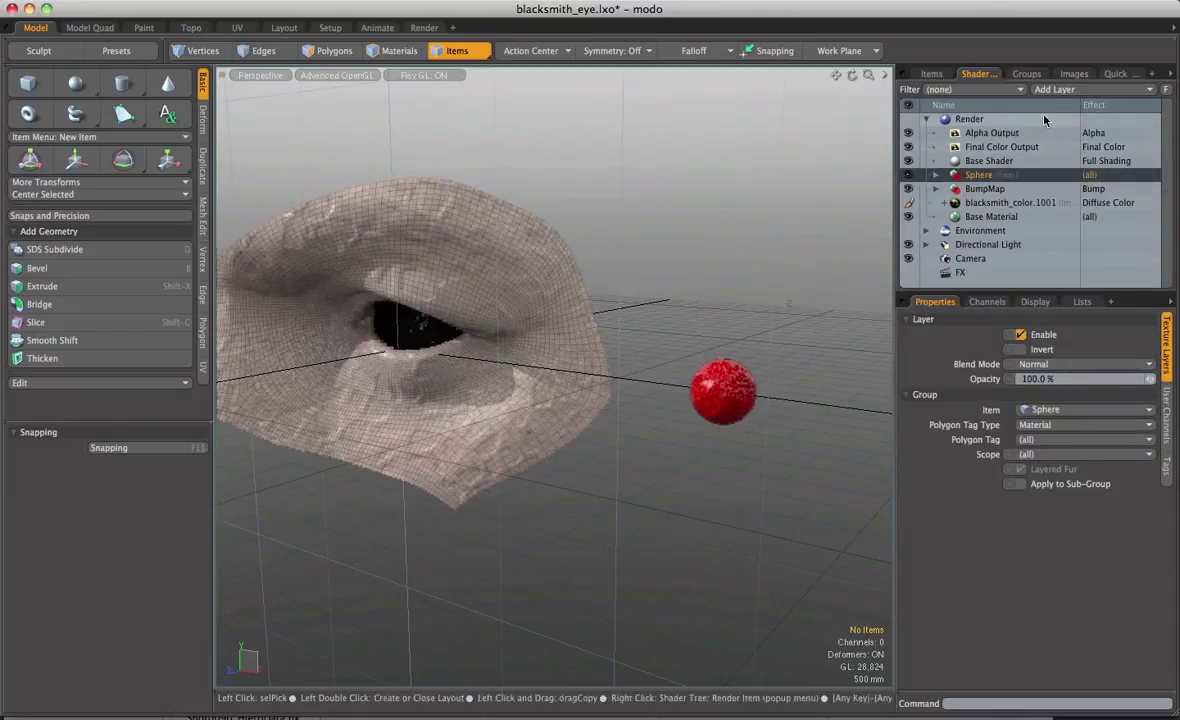
click(990, 161)
click(1054, 89)
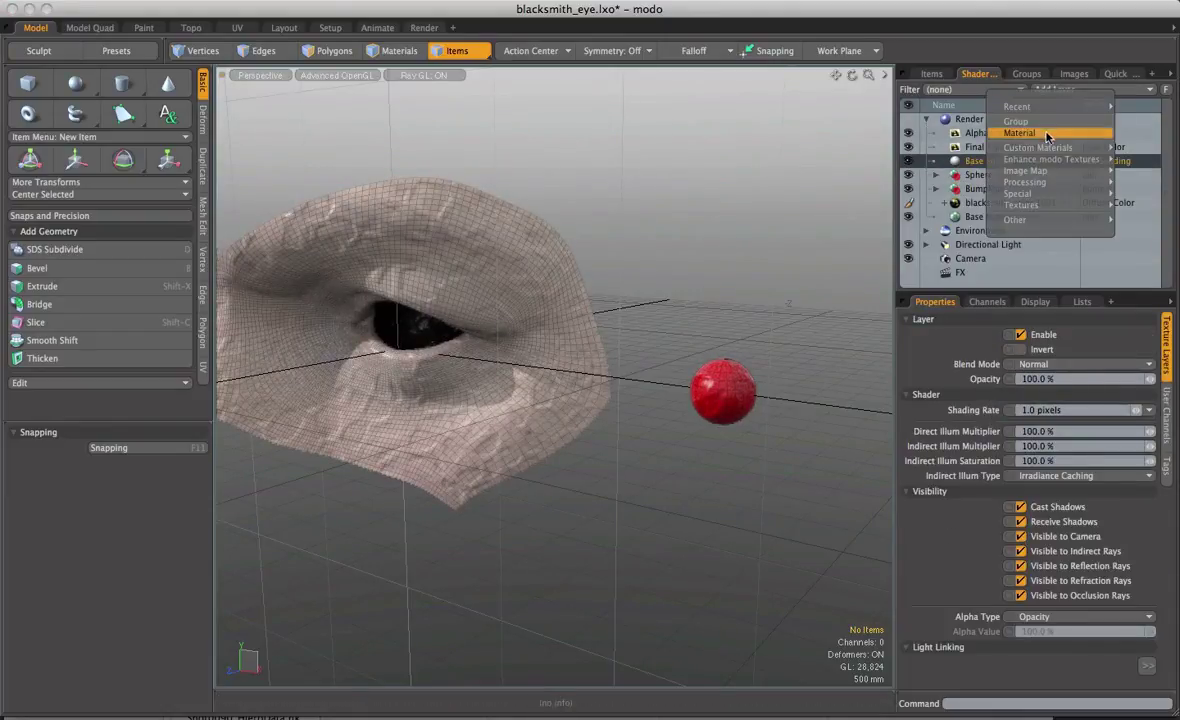
key(Escape)
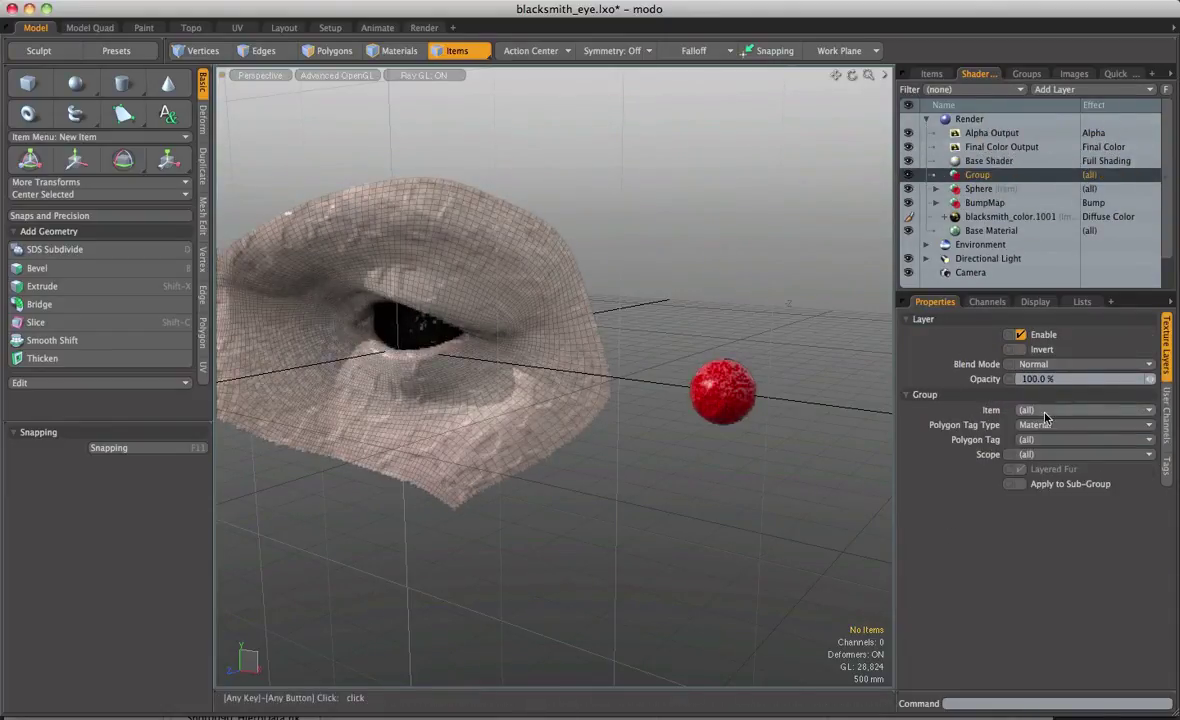
click(1050, 411)
click(1050, 422)
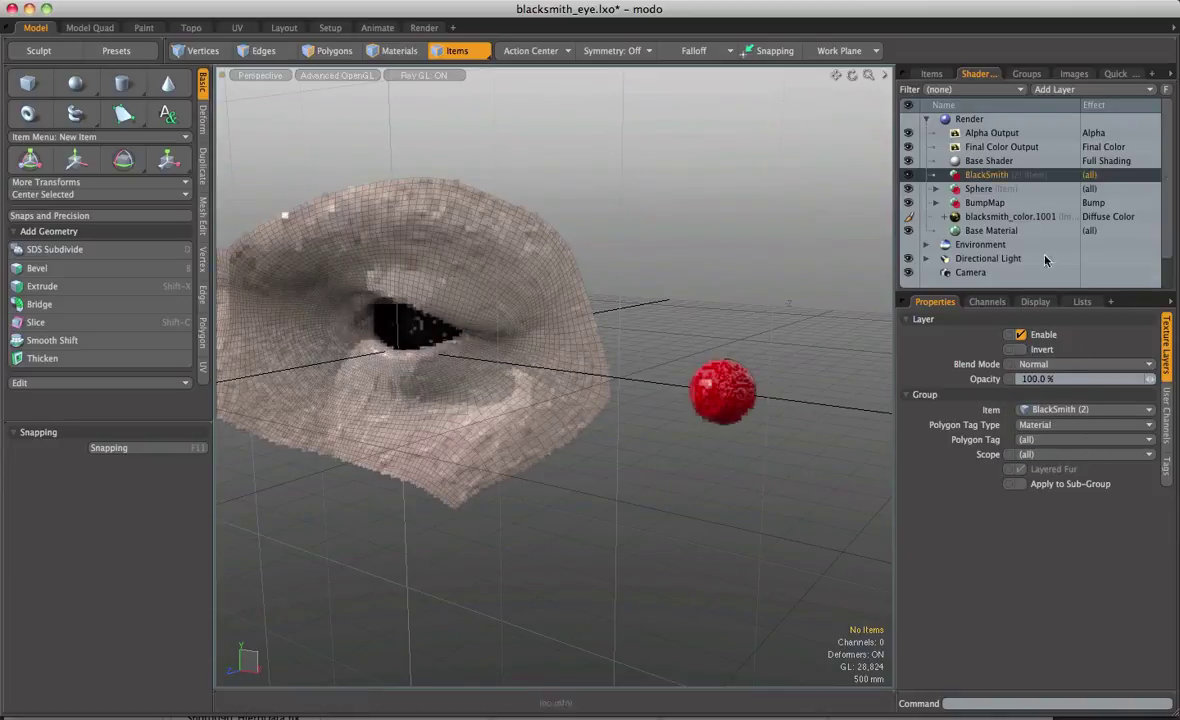
drag(978, 177, 490, 318)
Drag blacksmith_color.1001 and BumpMap into the BlackSmith group, then expand the Sphere group.
click(1008, 219)
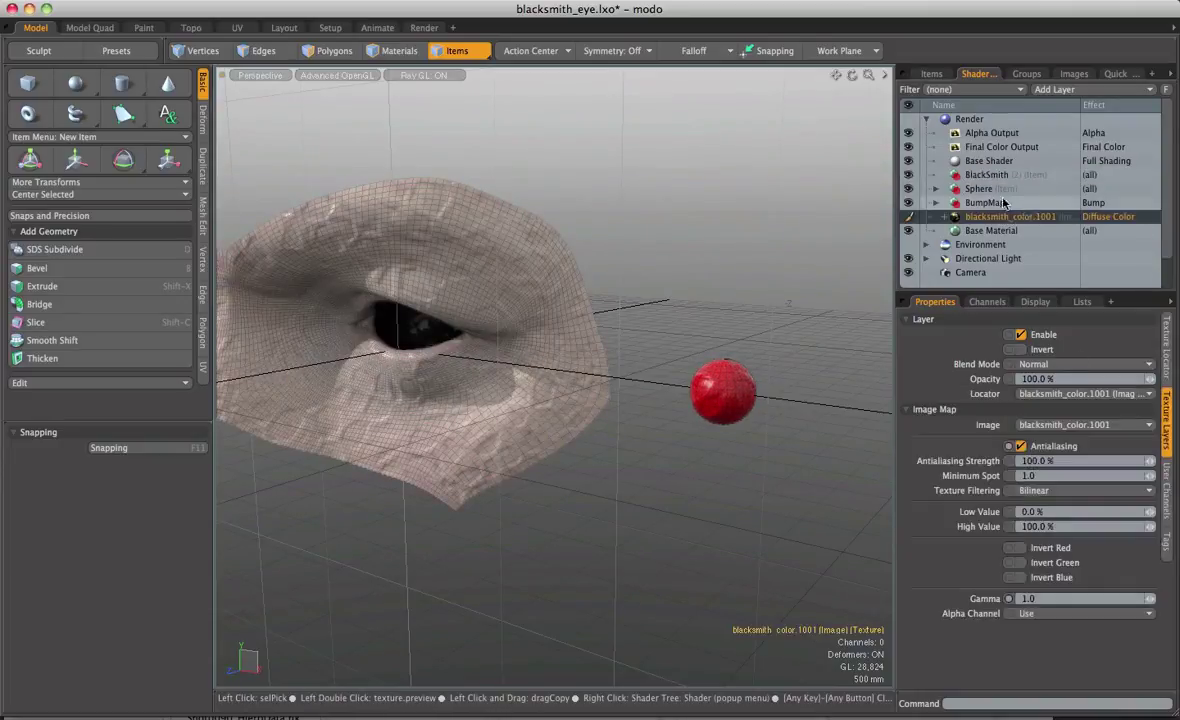
drag(1008, 219, 990, 178)
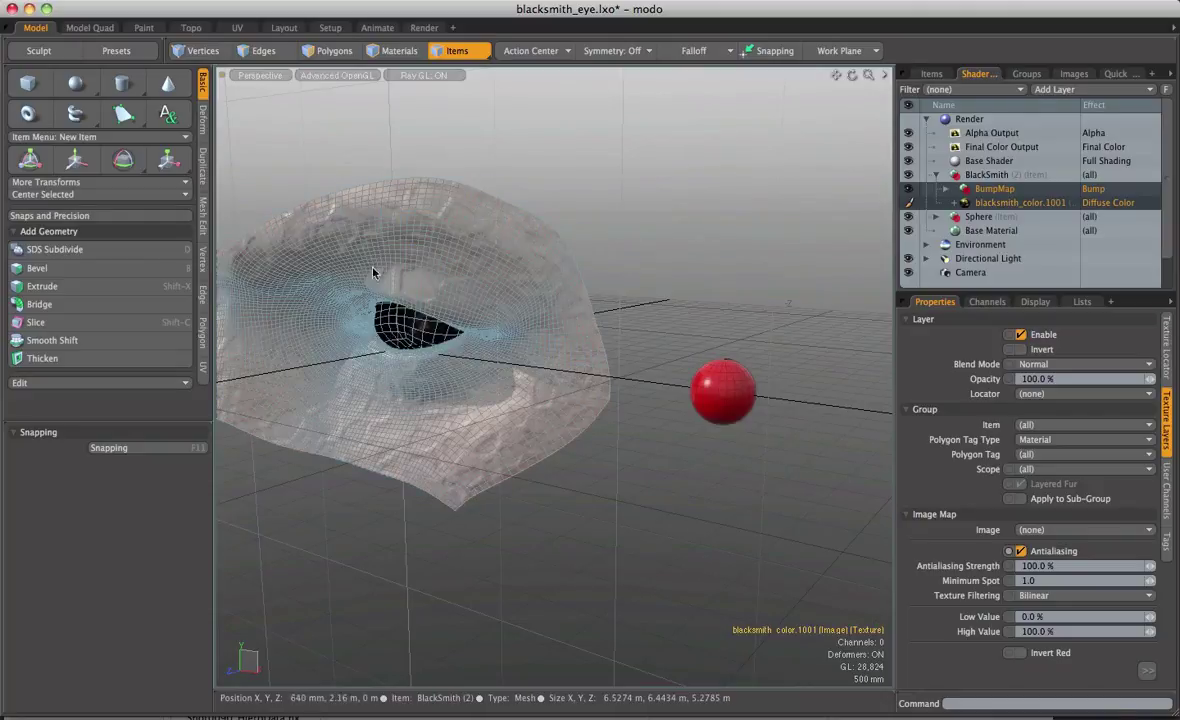
click(937, 174)
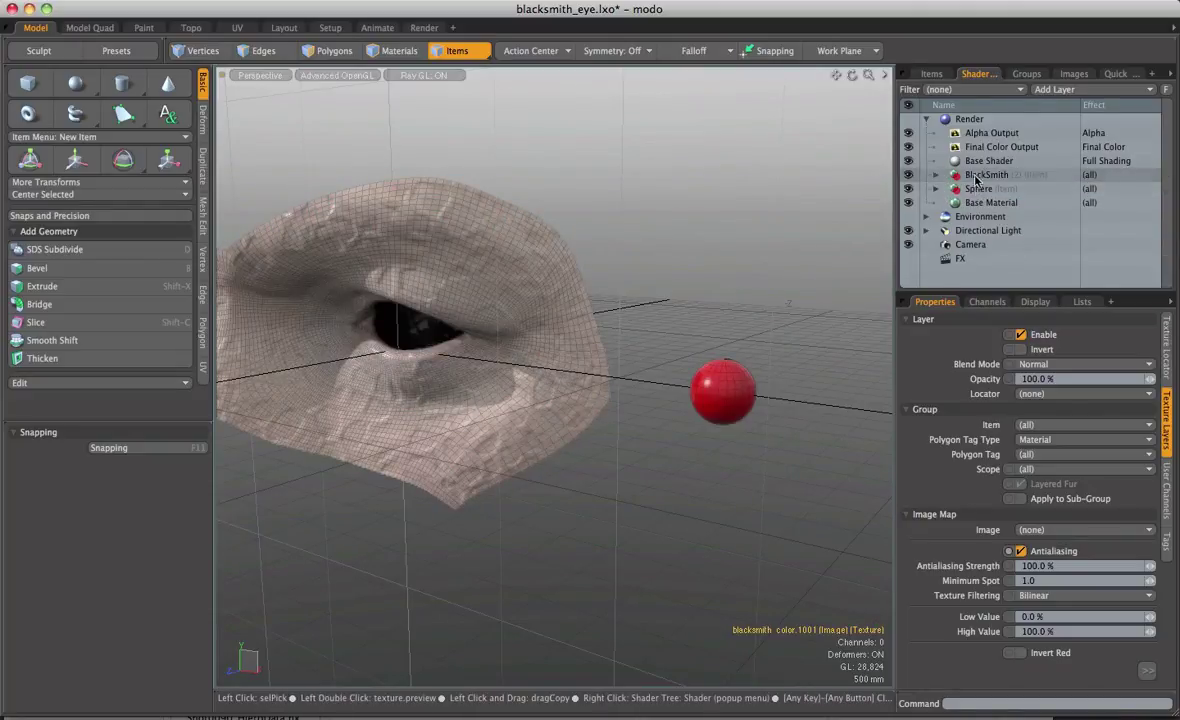
click(936, 189)
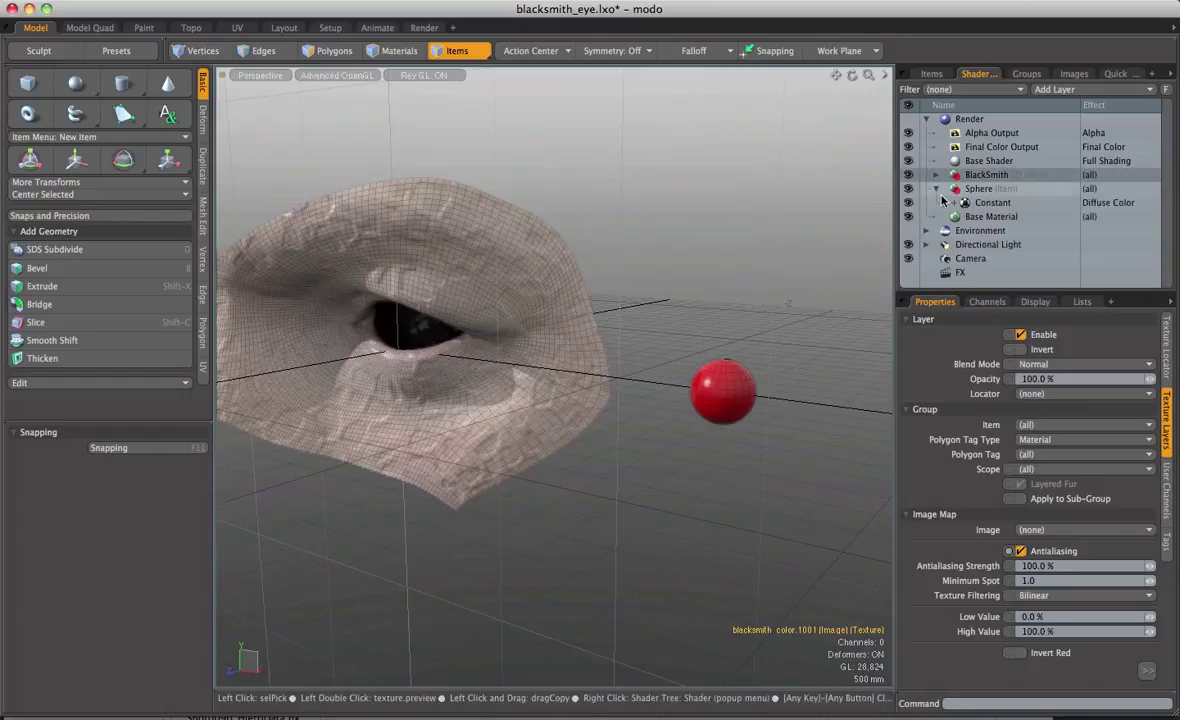
Expand the BlackSmith group in the Shader Tree and select its blacksmith_color.1001 image map.
click(936, 174)
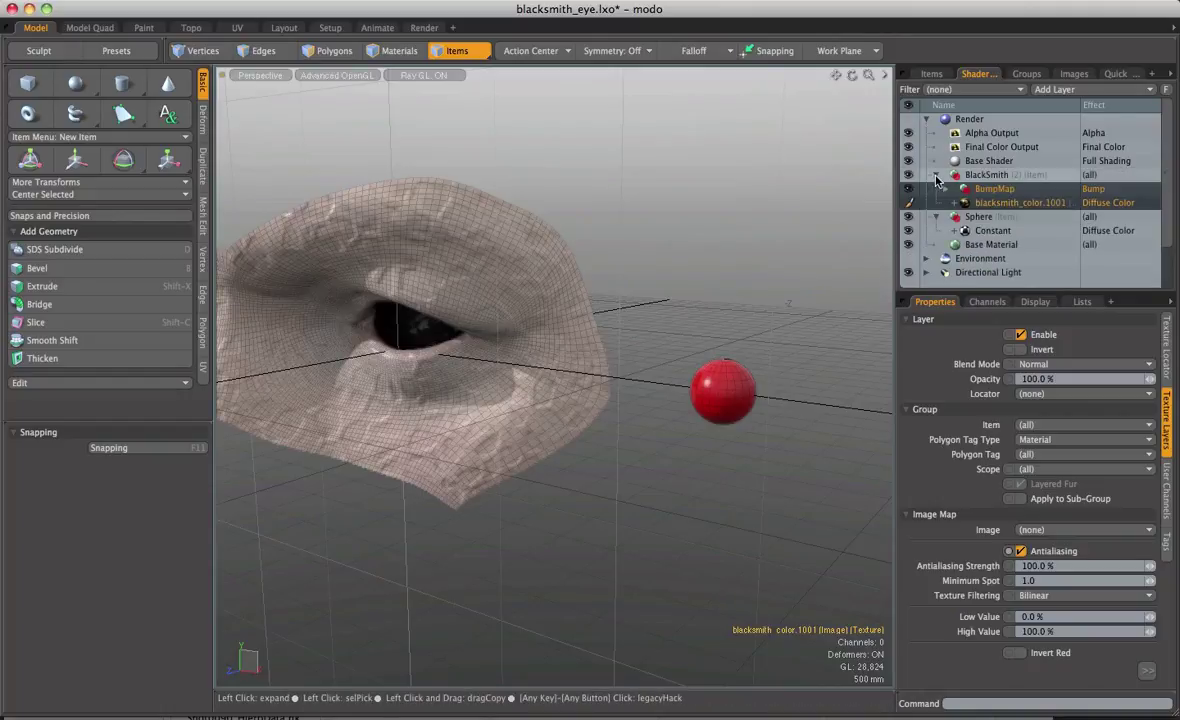
click(980, 204)
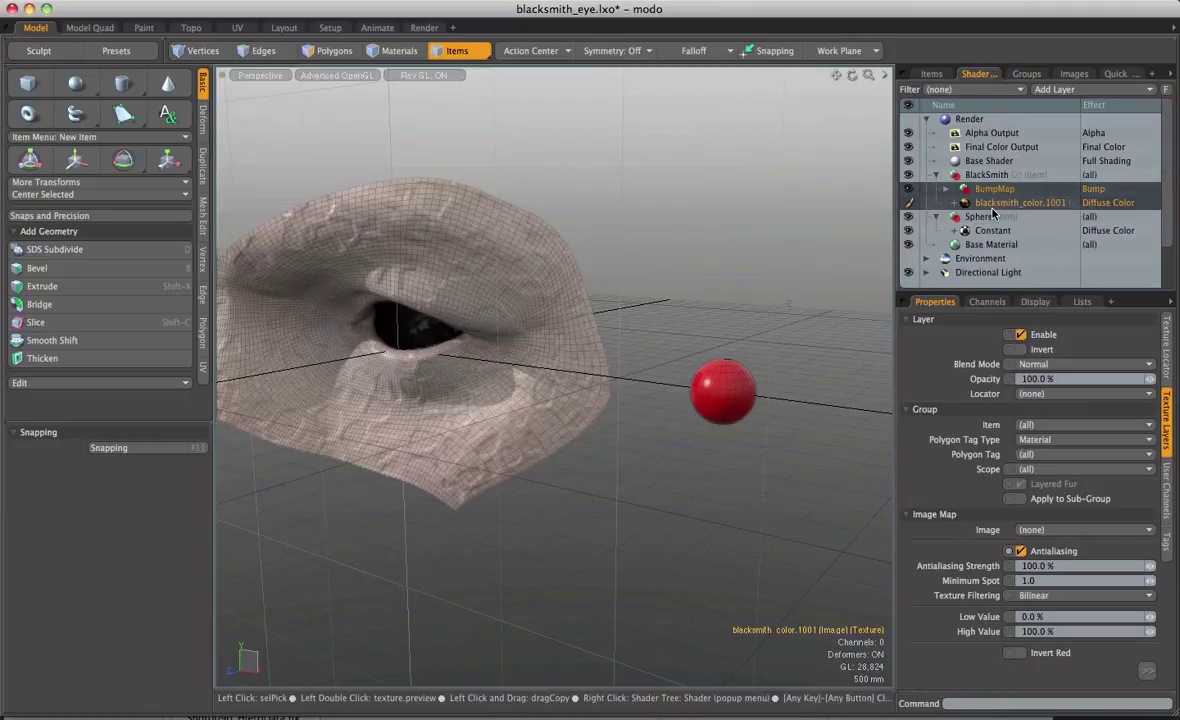